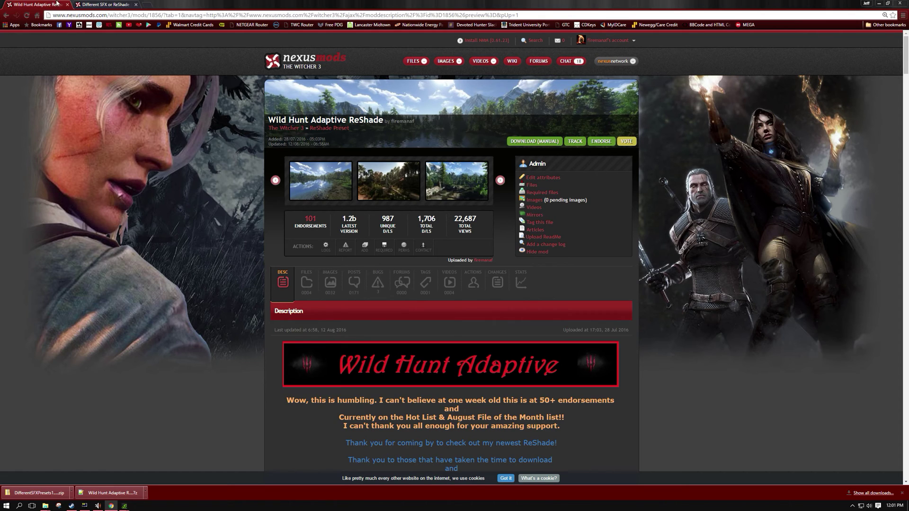
- Switch between the Different SFX and Wild Hunt Adaptive ReShade mod pages in the browser
{"action": "left_click", "coordinate": [103, 4]}
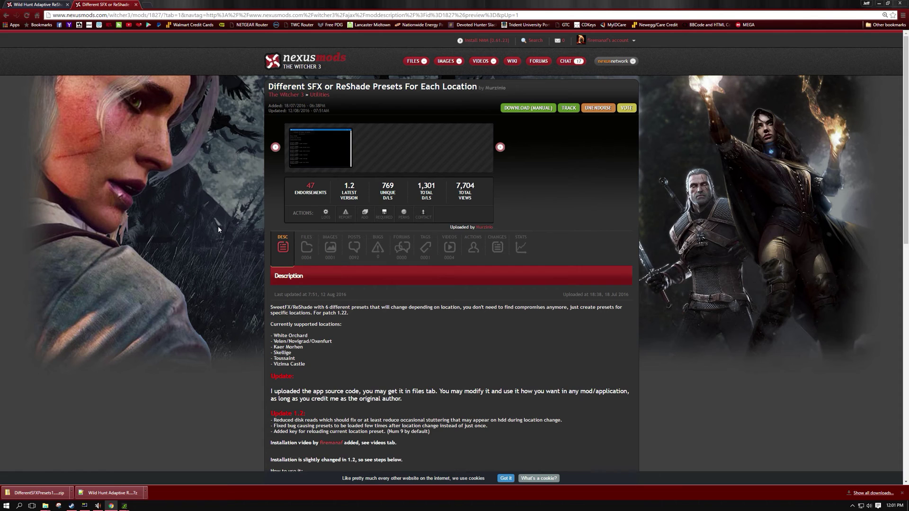
{"action": "key", "text": "super+e"}
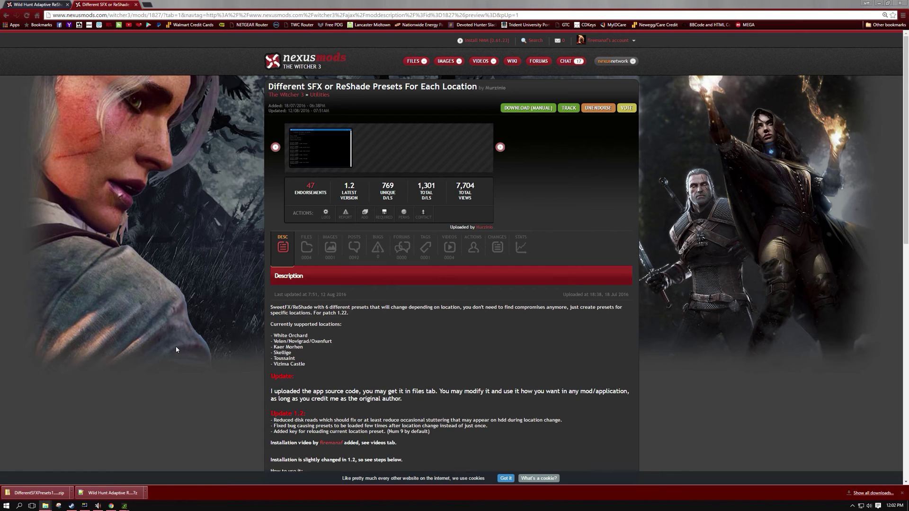
{"action": "left_click", "coordinate": [56, 4]}
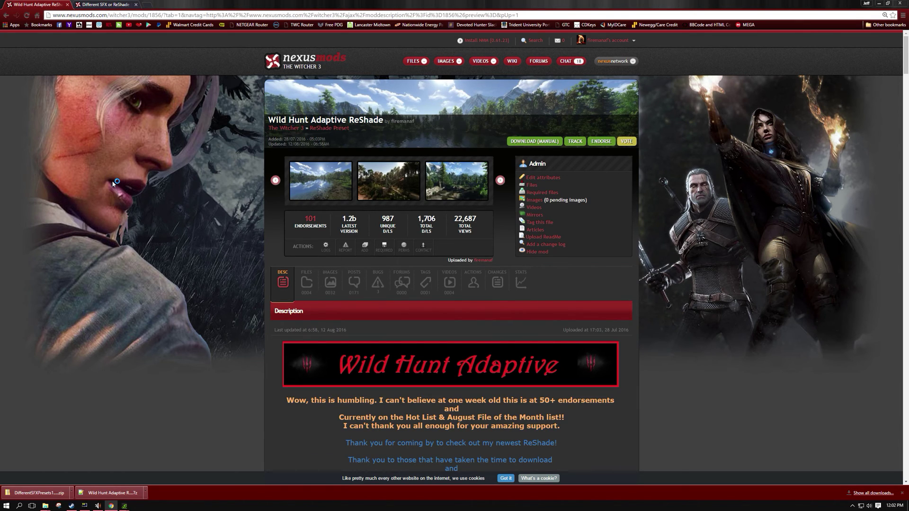
{"action": "left_click", "coordinate": [121, 4]}
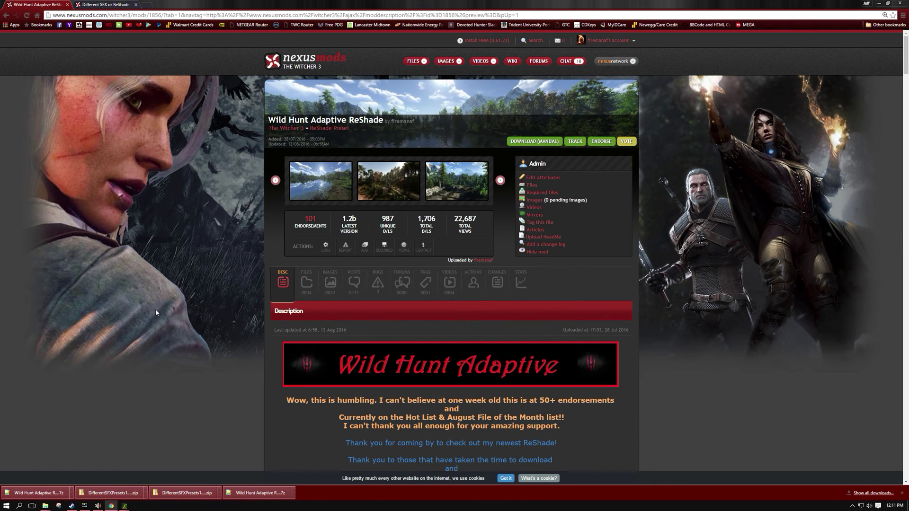
{"action": "left_click", "coordinate": [103, 4]}
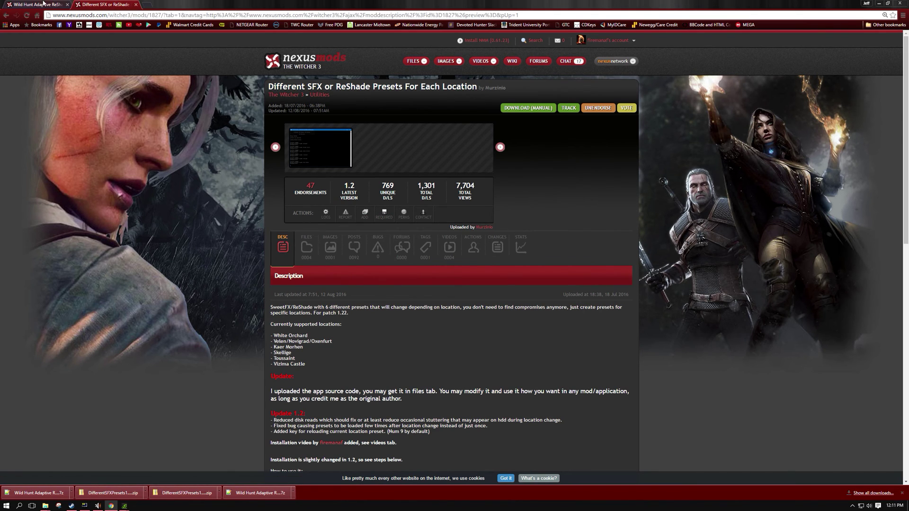
{"action": "key", "text": "ctrl+shift+Tab"}
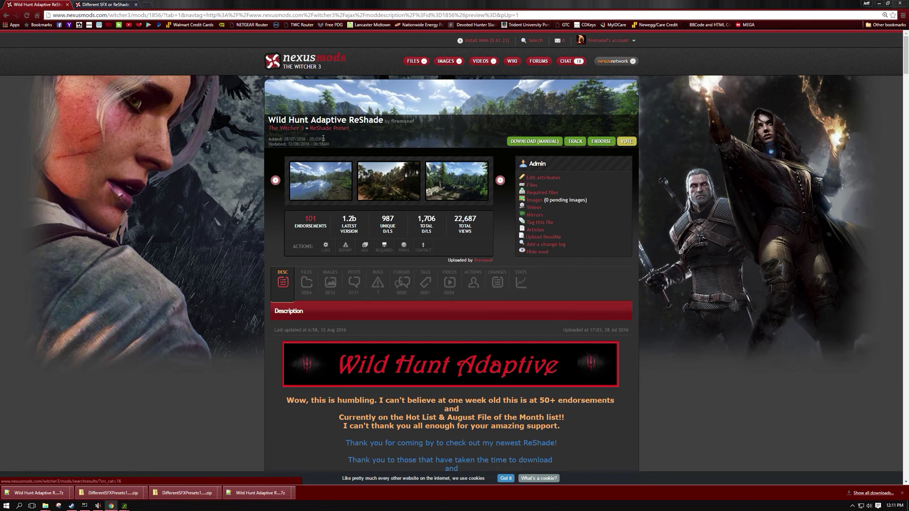
- Download the DifferentSFXPresets1.2 main file from the Different SFX mod's files list
{"action": "left_click", "coordinate": [108, 4]}
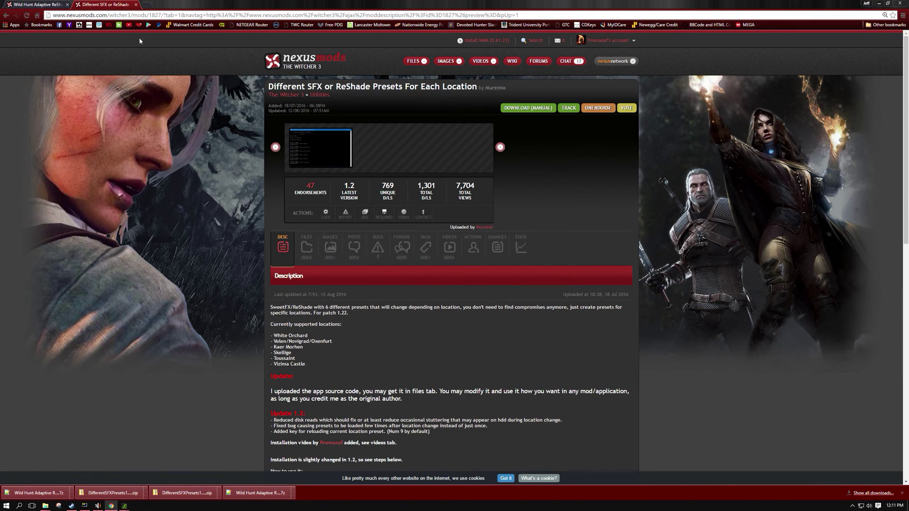
{"action": "left_click", "coordinate": [303, 245]}
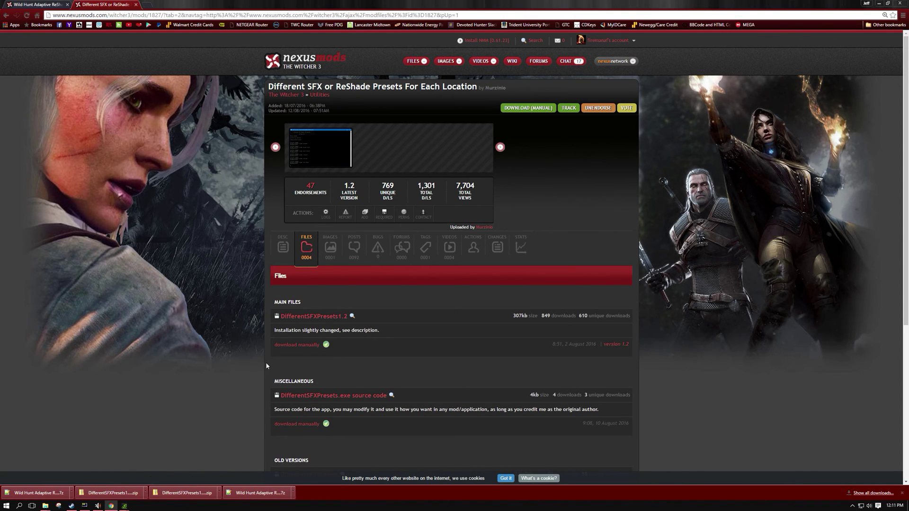
{"action": "left_click", "coordinate": [286, 345]}
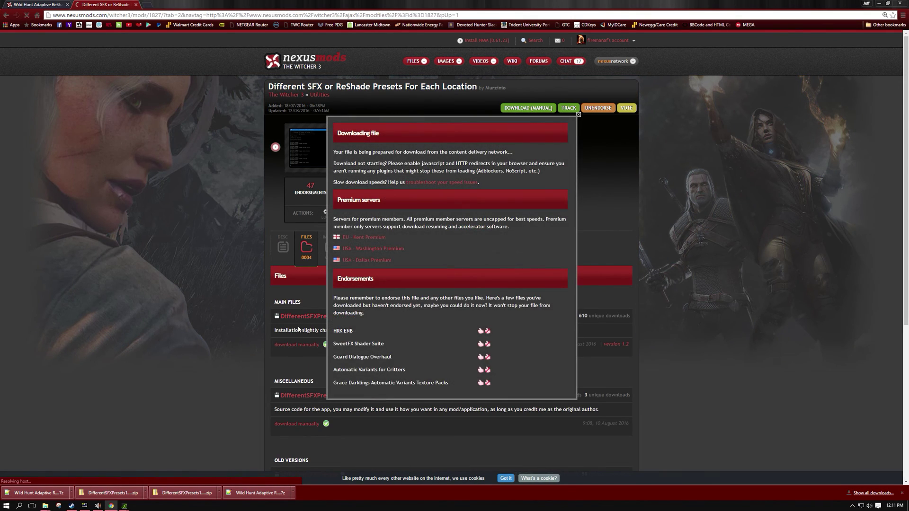
{"action": "left_click", "coordinate": [81, 252]}
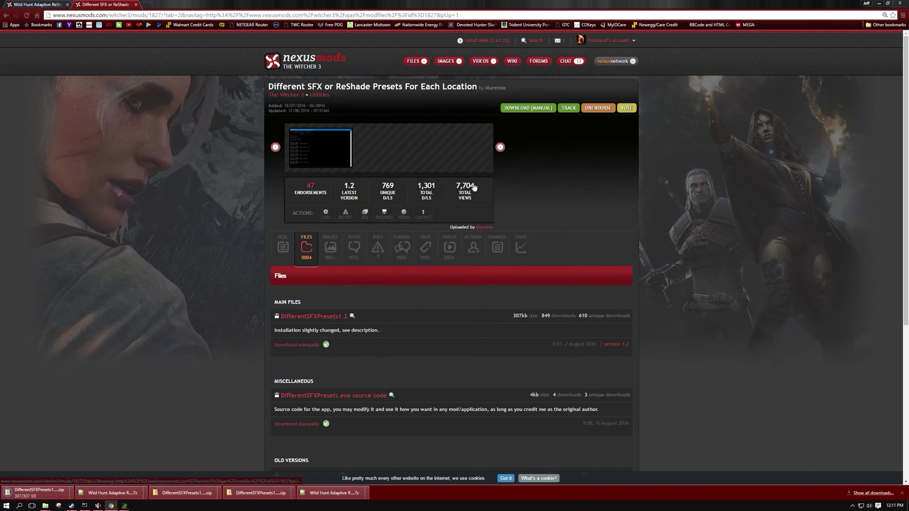
{"action": "key", "text": "ctrl+Tab"}
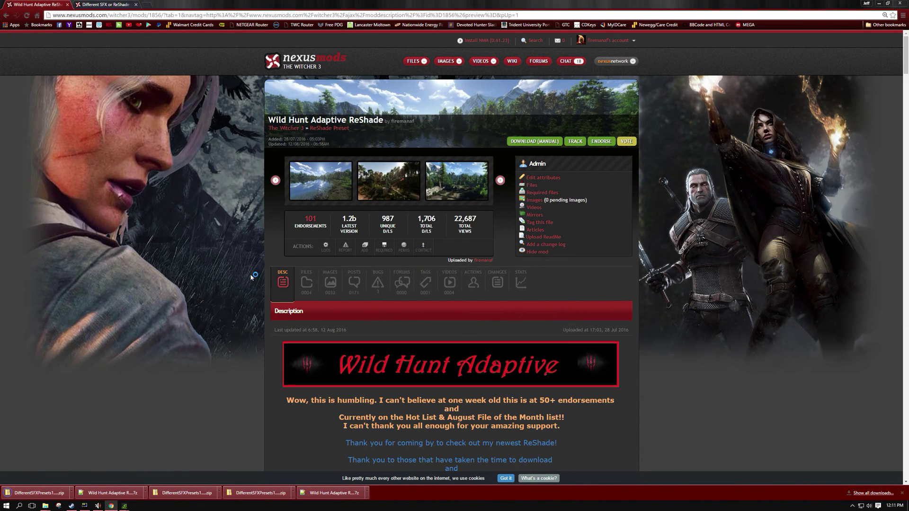
- Download the Wild Hunt Adaptive V1.2 Vanilla Lighting file, continuing past the required-files notice
{"action": "left_click", "coordinate": [306, 282]}
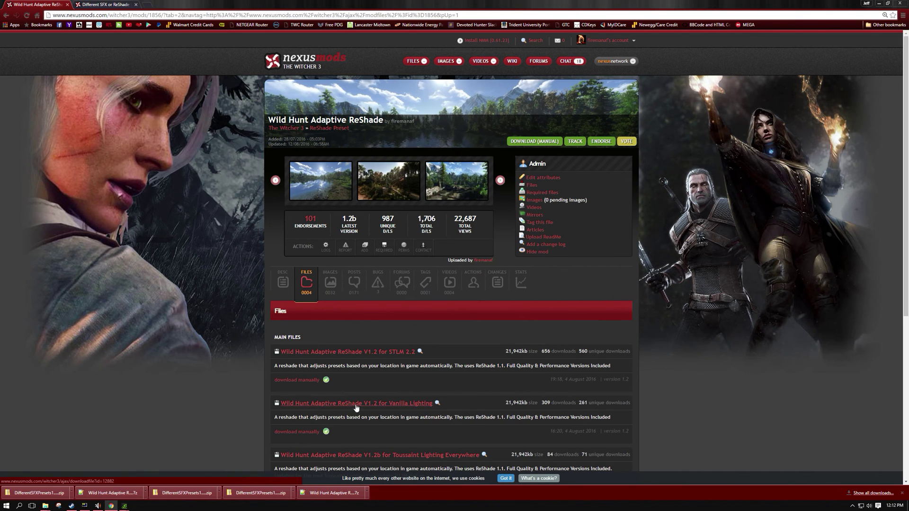
{"action": "scroll", "coordinate": [354, 396], "scroll_direction": "down", "scroll_amount": 2}
{"action": "scroll", "coordinate": [355, 398], "scroll_direction": "down", "scroll_amount": 2}
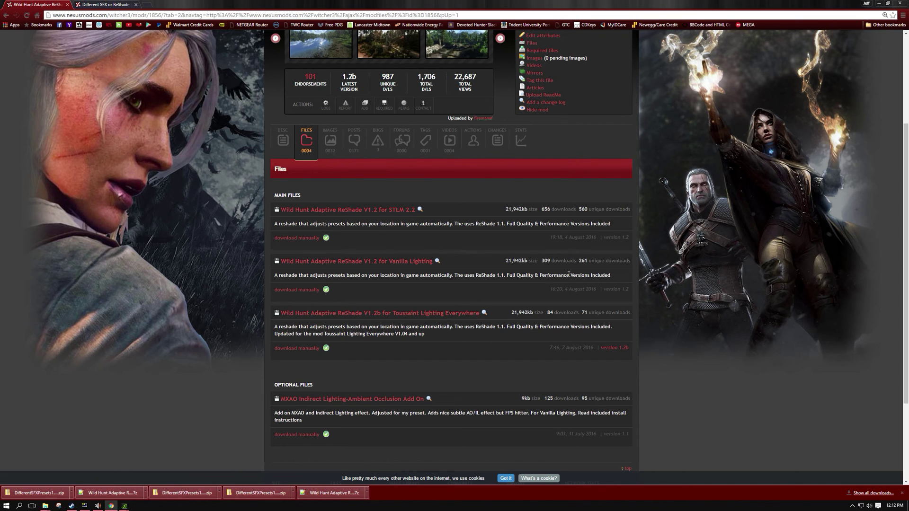
{"action": "left_click", "coordinate": [311, 290]}
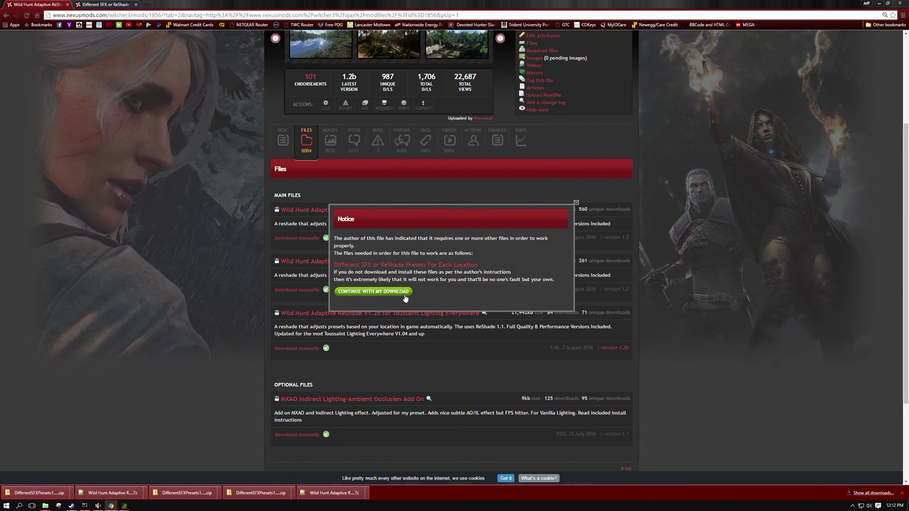
{"action": "left_click", "coordinate": [405, 296]}
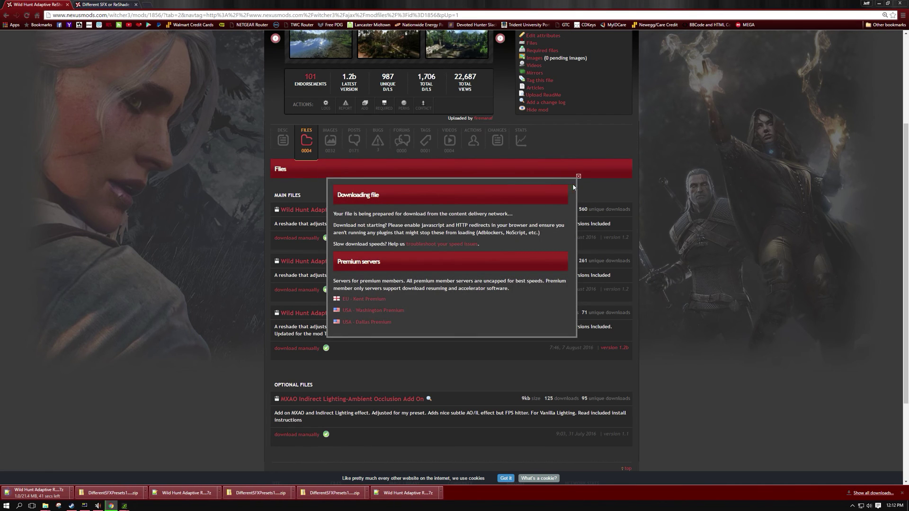
{"action": "left_click", "coordinate": [578, 176]}
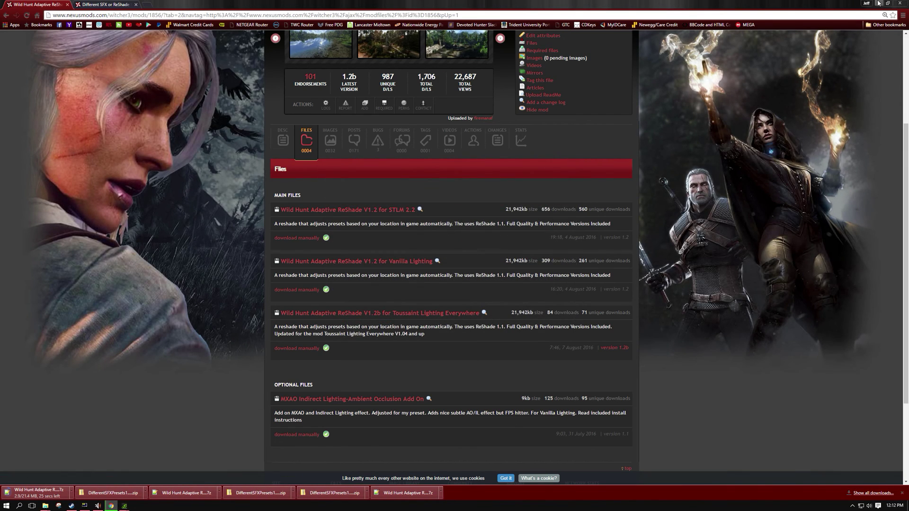
{"action": "left_click", "coordinate": [878, 4]}
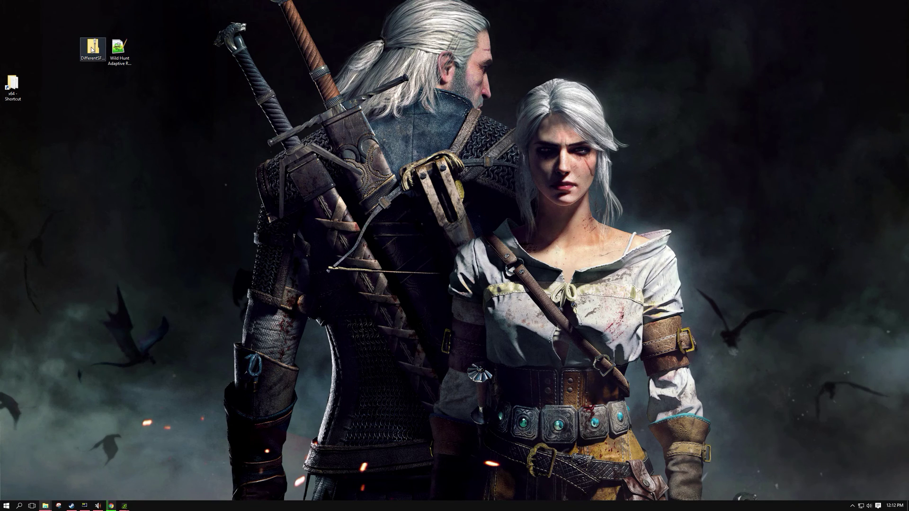
- Extract the Wild Hunt Adaptive ReShade archive into its own folder with 7-Zip
{"action": "left_click_drag", "start_coordinate": [93, 65], "coordinate": [66, 64]}
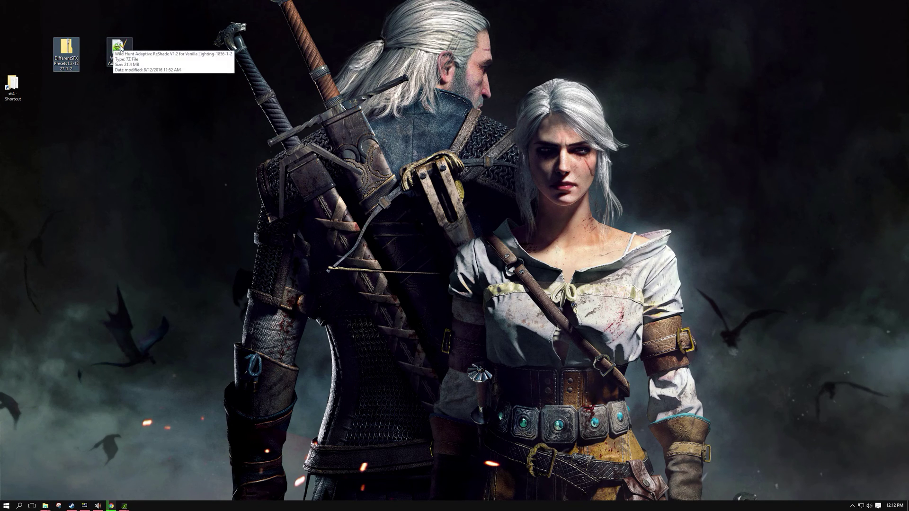
{"action": "left_click", "coordinate": [119, 55]}
{"action": "left_click", "coordinate": [165, 157]}
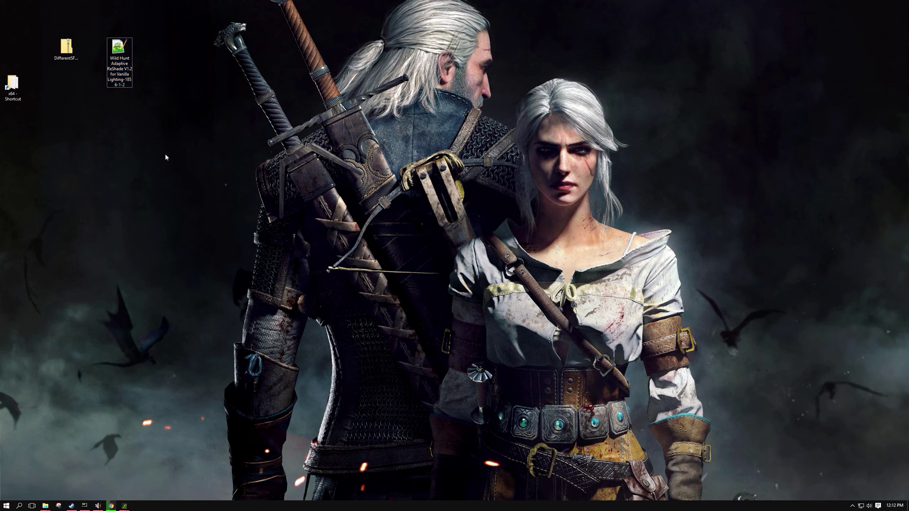
{"action": "right_click", "coordinate": [112, 47]}
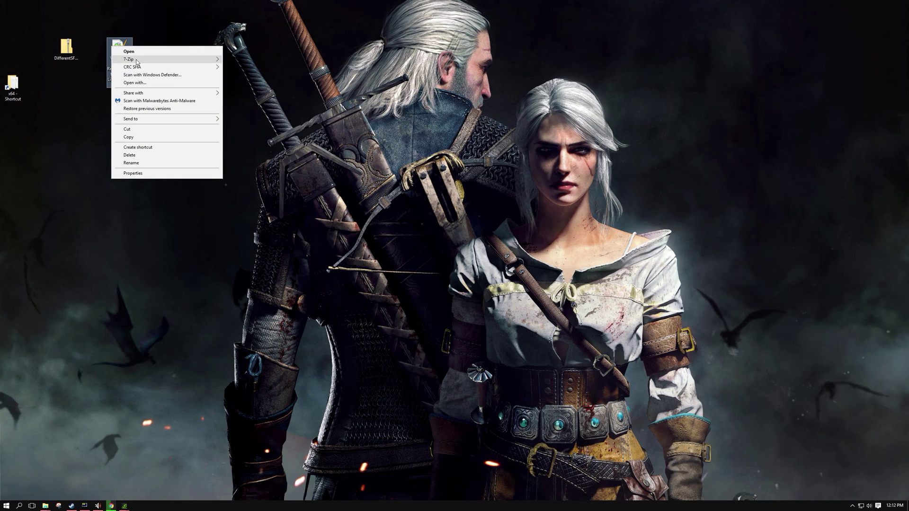
{"action": "mouse_move", "coordinate": [172, 60]}
{"action": "left_click", "coordinate": [293, 91]}
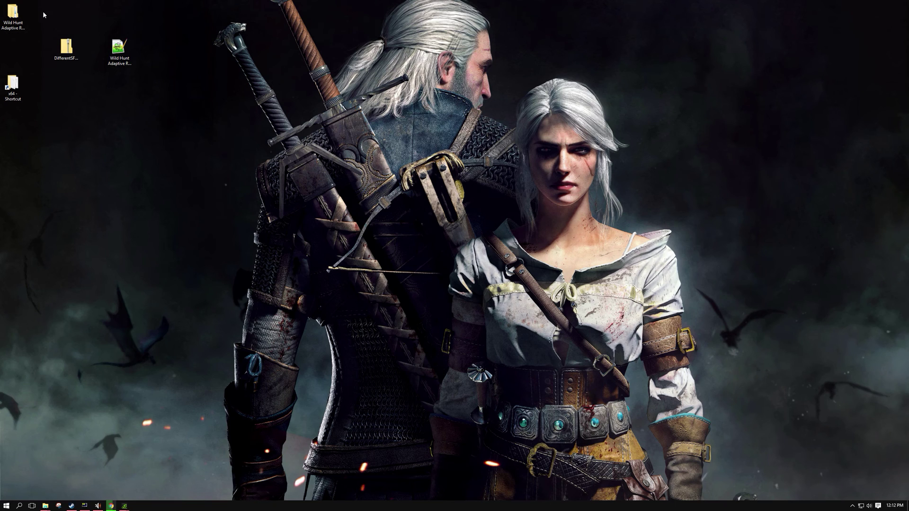
- Extract the DifferentSFXPresets zip into its own folder and place it below the zip
{"action": "right_click", "coordinate": [73, 48]}
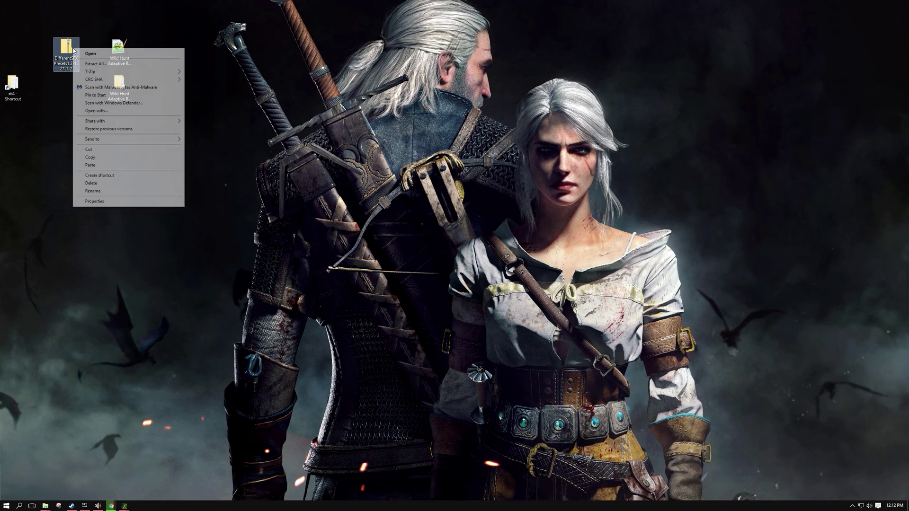
{"action": "left_click", "coordinate": [208, 105]}
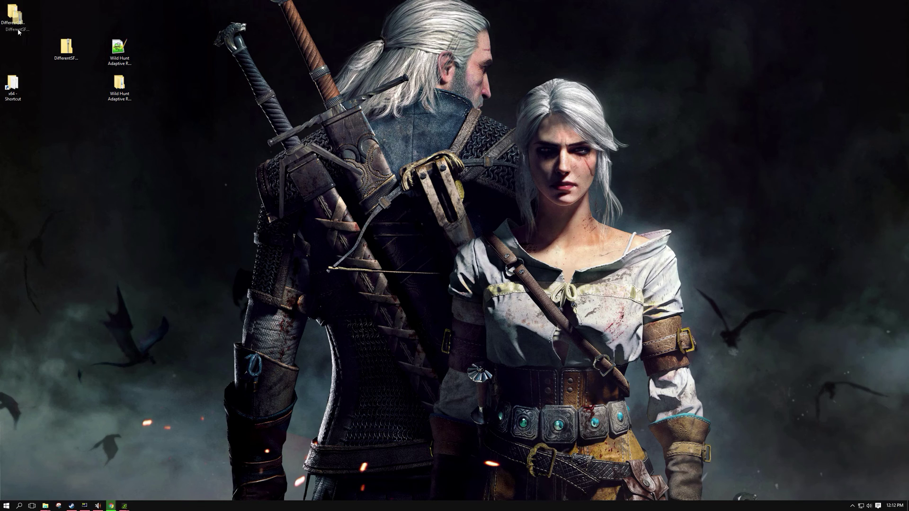
{"action": "left_click_drag", "start_coordinate": [11, 14], "coordinate": [69, 102]}
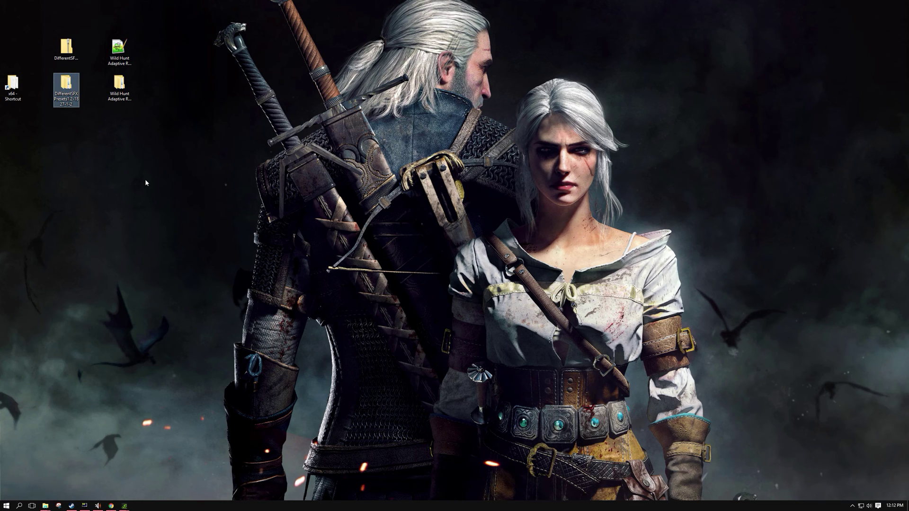
- Copy the bin and mods folders from the extracted DifferentSFXPresets folder
{"action": "double_click", "coordinate": [65, 72]}
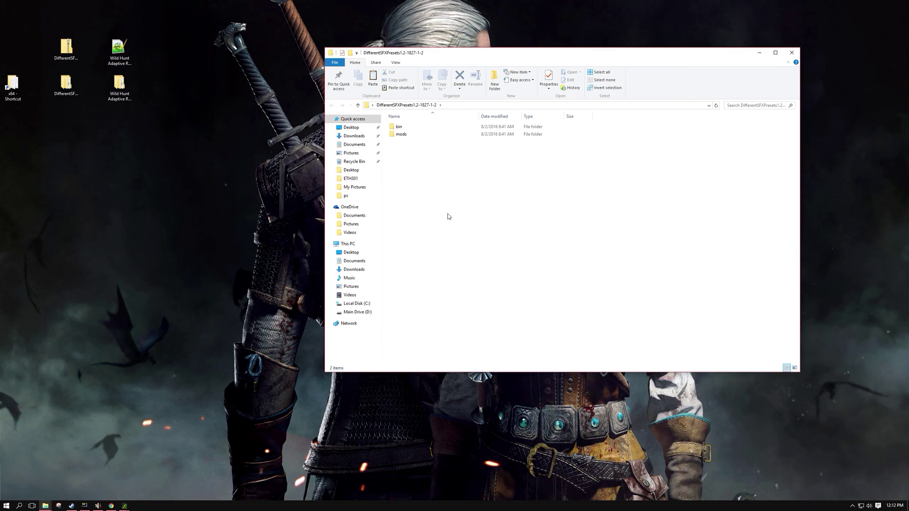
{"action": "left_click", "coordinate": [407, 127]}
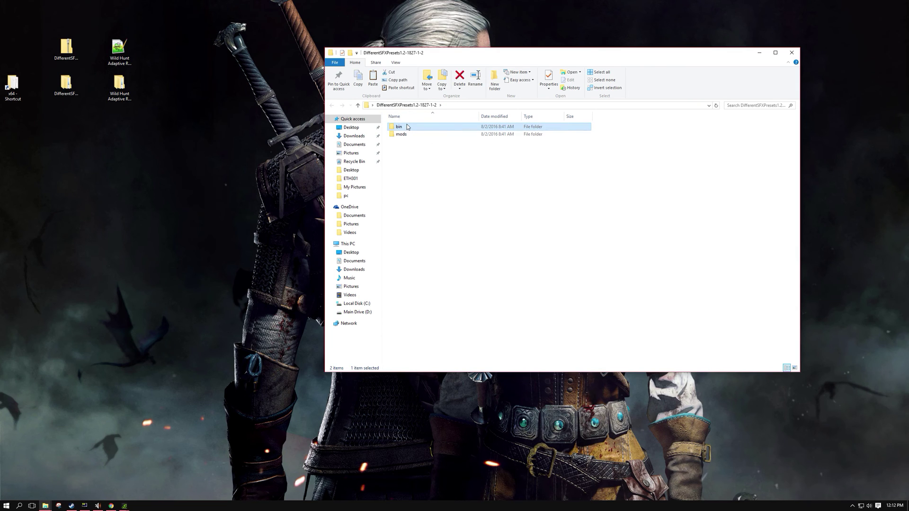
{"action": "key", "text": "ctrl+a"}
{"action": "right_click", "coordinate": [410, 129]}
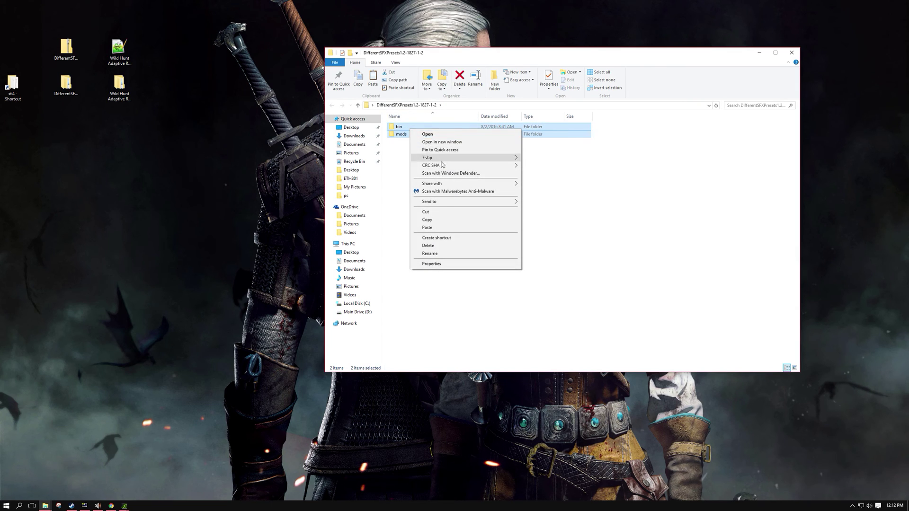
{"action": "left_click", "coordinate": [445, 224]}
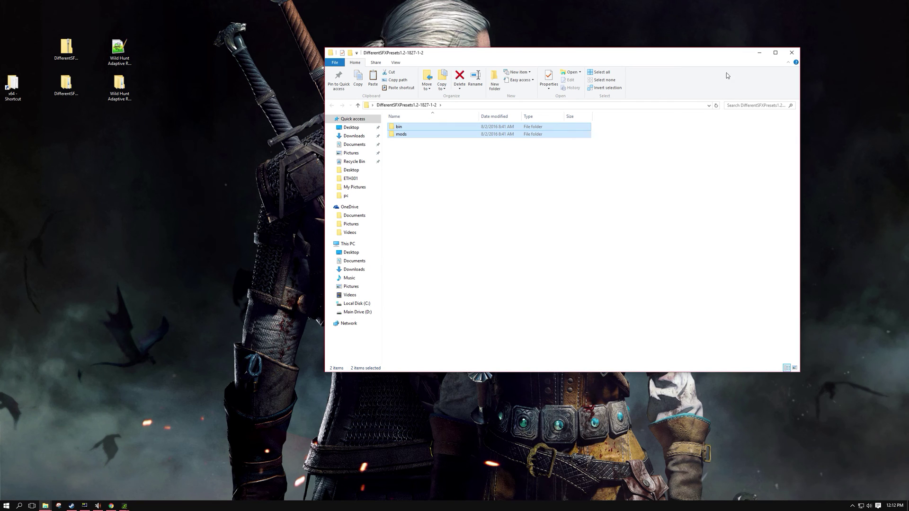
{"action": "left_click", "coordinate": [791, 53]}
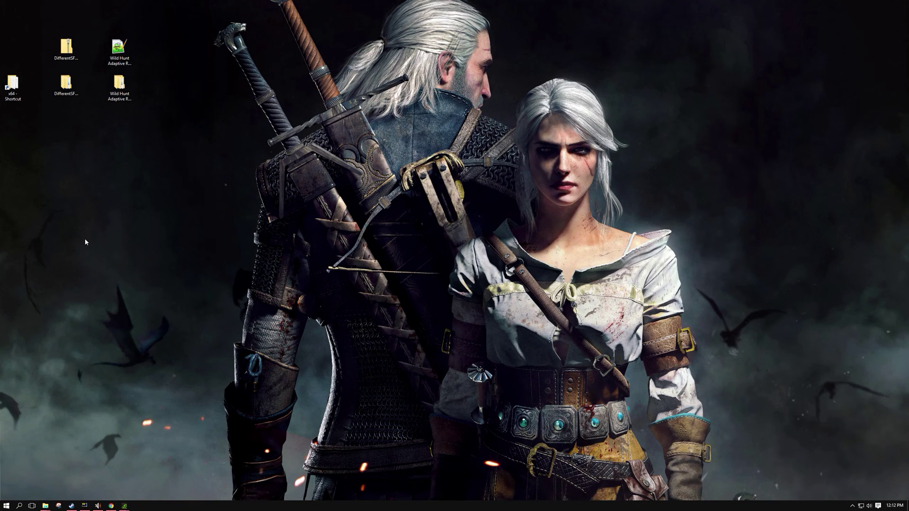
- Paste bin and mods into The Witcher 3 game folder, replacing existing files
{"action": "double_click", "coordinate": [13, 85]}
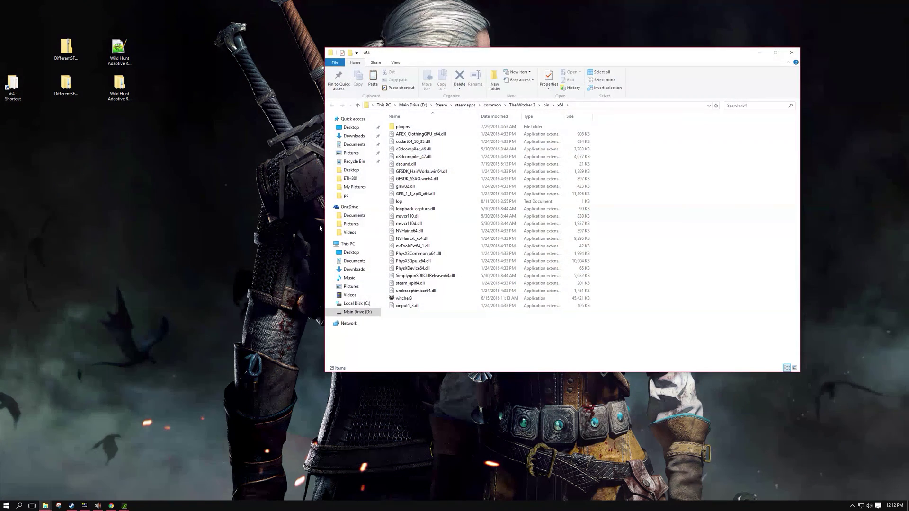
{"action": "left_click", "coordinate": [522, 105]}
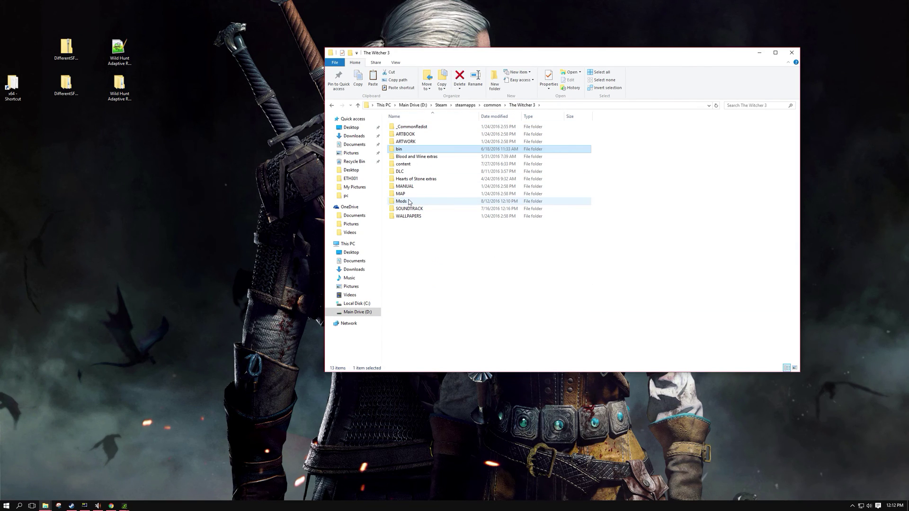
{"action": "right_click", "coordinate": [614, 233]}
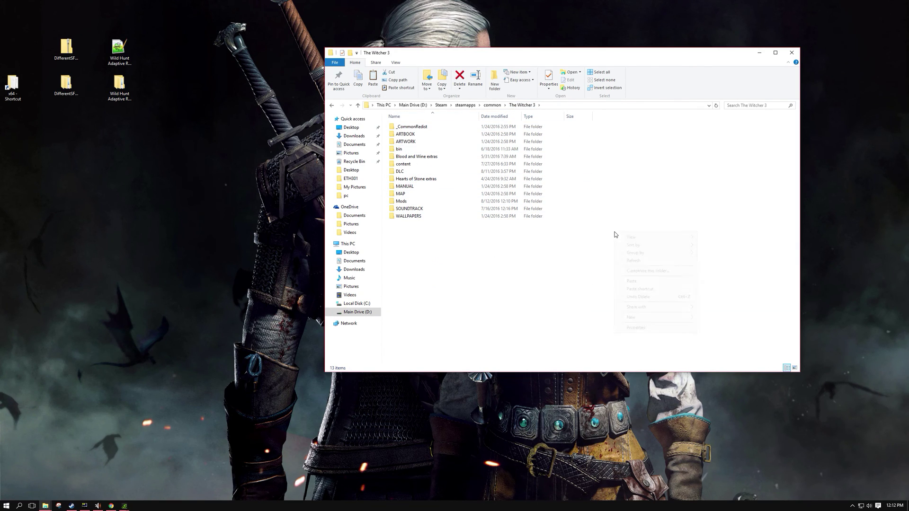
{"action": "left_click", "coordinate": [647, 280]}
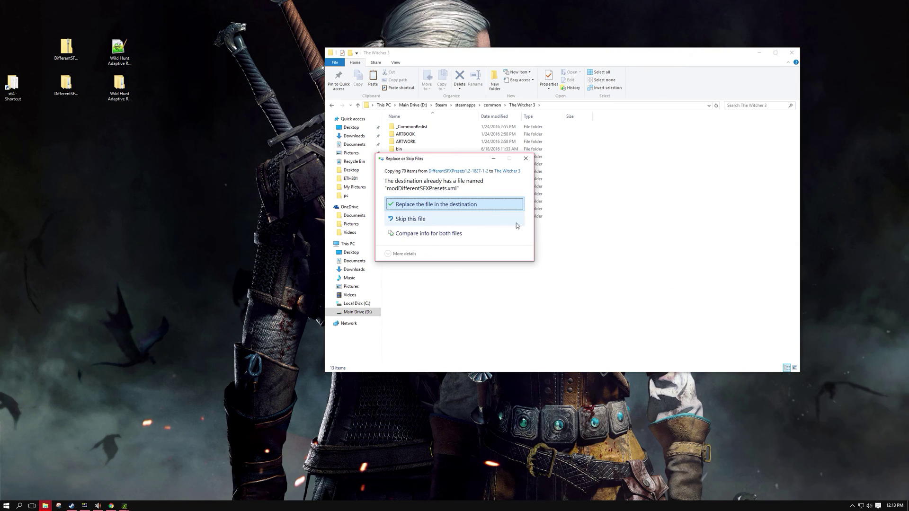
{"action": "left_click", "coordinate": [517, 205]}
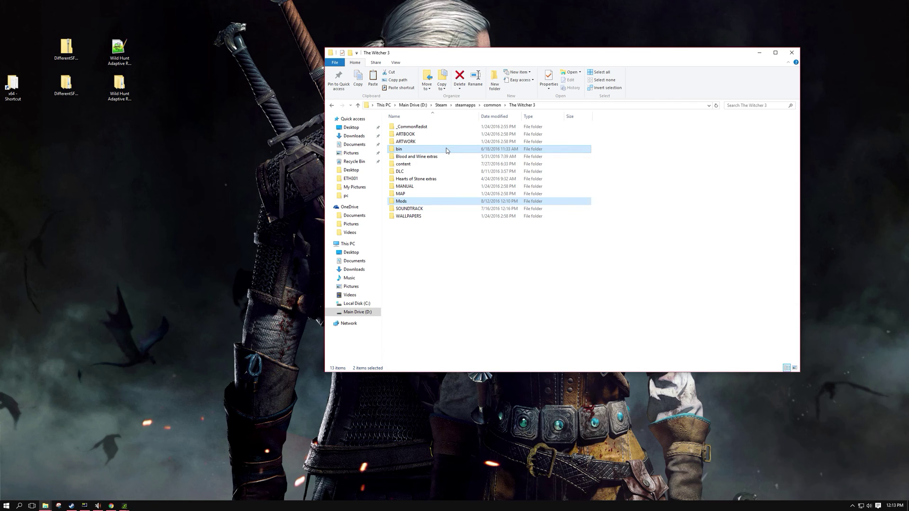
{"action": "left_click", "coordinate": [674, 324]}
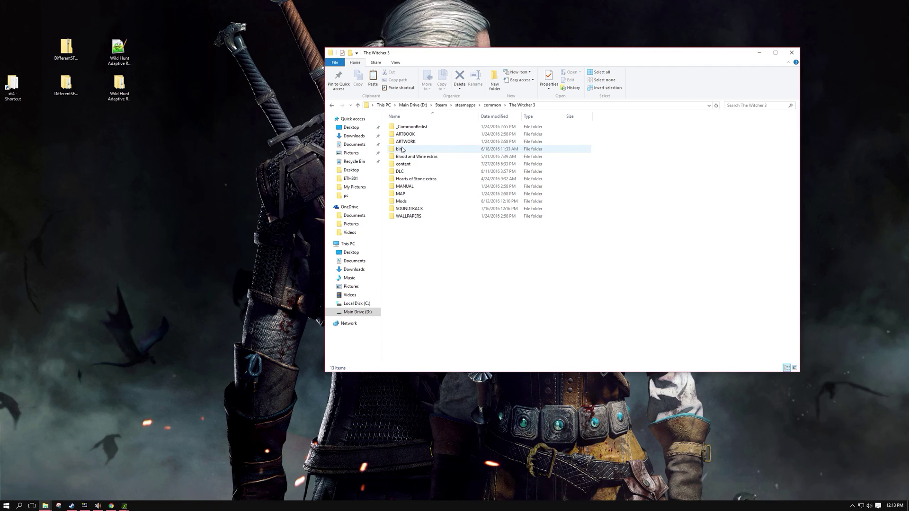
{"action": "double_click", "coordinate": [402, 202]}
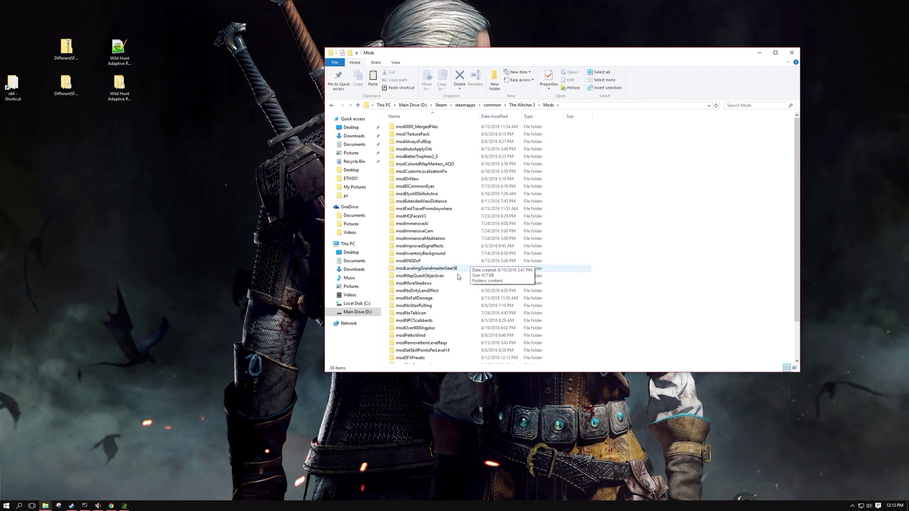
{"action": "scroll", "coordinate": [454, 280], "scroll_direction": "down", "scroll_amount": 2}
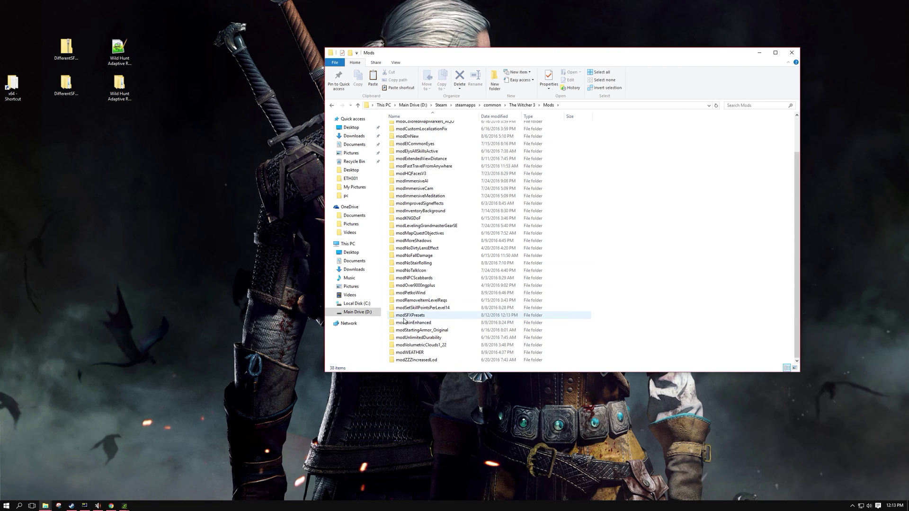
{"action": "left_click", "coordinate": [522, 105]}
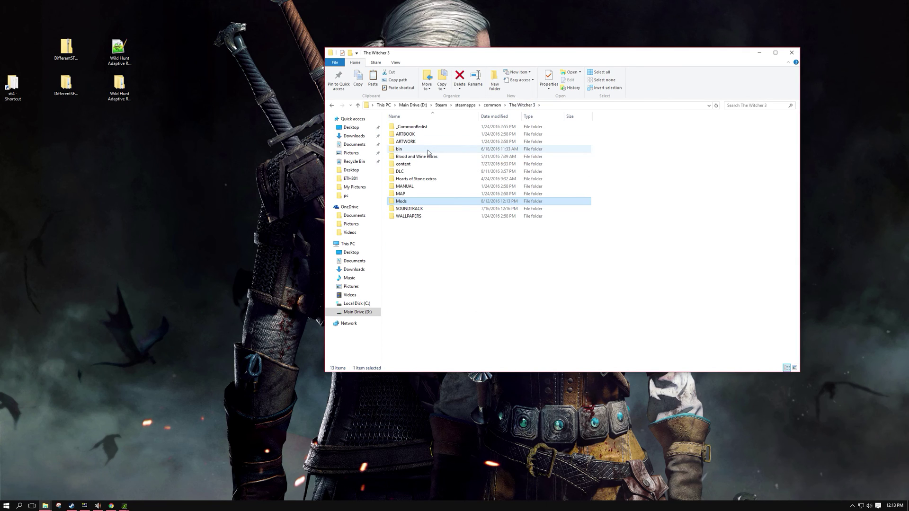
{"action": "double_click", "coordinate": [403, 127]}
{"action": "double_click", "coordinate": [400, 134]}
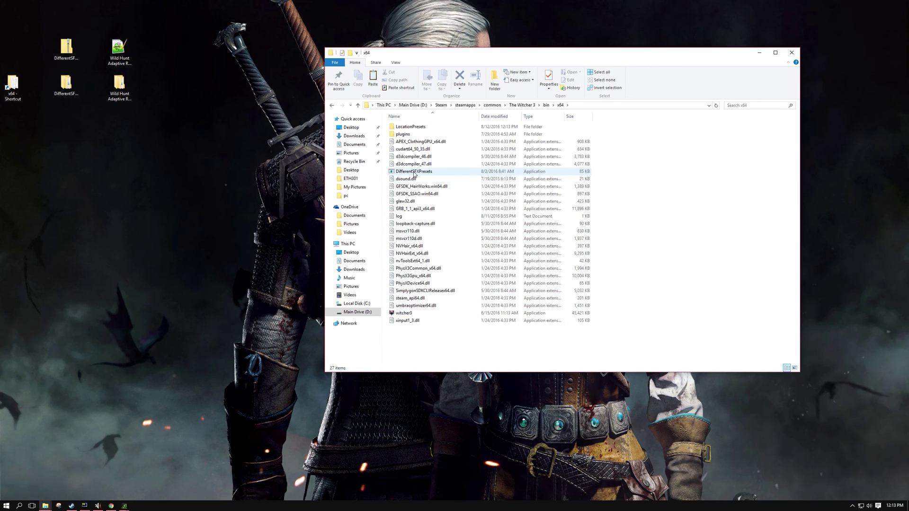
- Inspect the LocationPresets folder inside bin\x64, then return to x64
{"action": "left_click", "coordinate": [407, 128]}
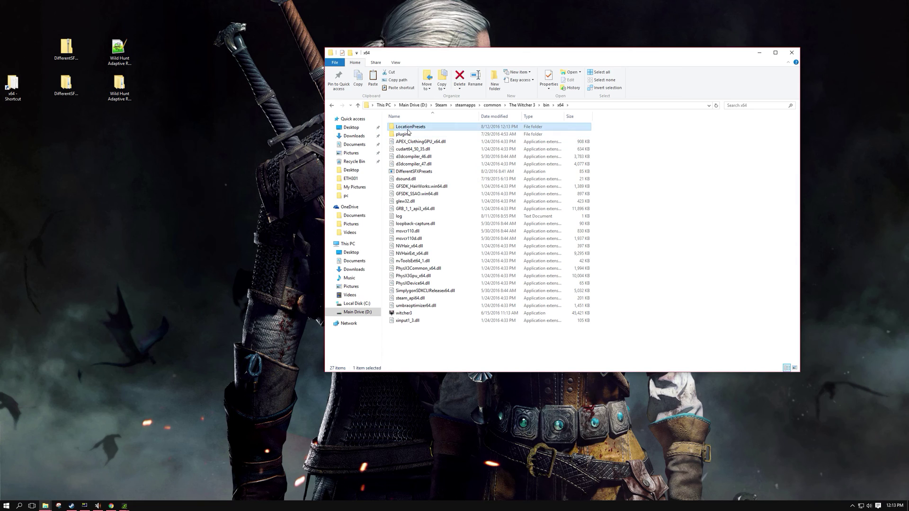
{"action": "double_click", "coordinate": [419, 130]}
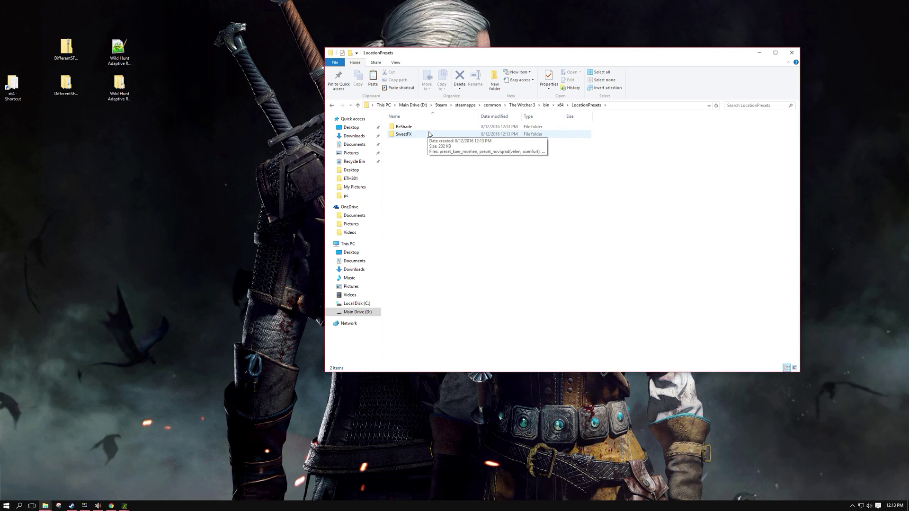
{"action": "left_click", "coordinate": [562, 107]}
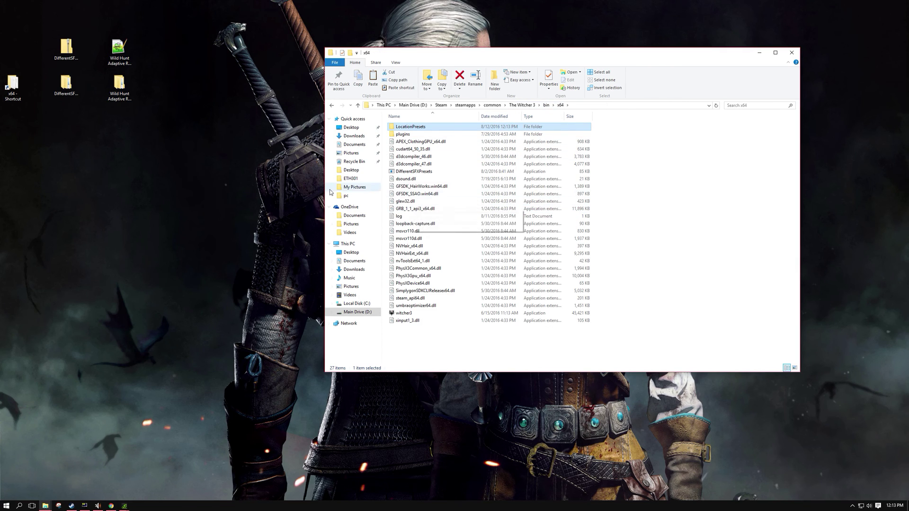
{"action": "left_click", "coordinate": [759, 53]}
- Copy LocationPresets, ReShade, d3d11.dll and the ReShade FX file from Wild Hunt Adaptive V1.2 Vanilla
{"action": "double_click", "coordinate": [121, 96]}
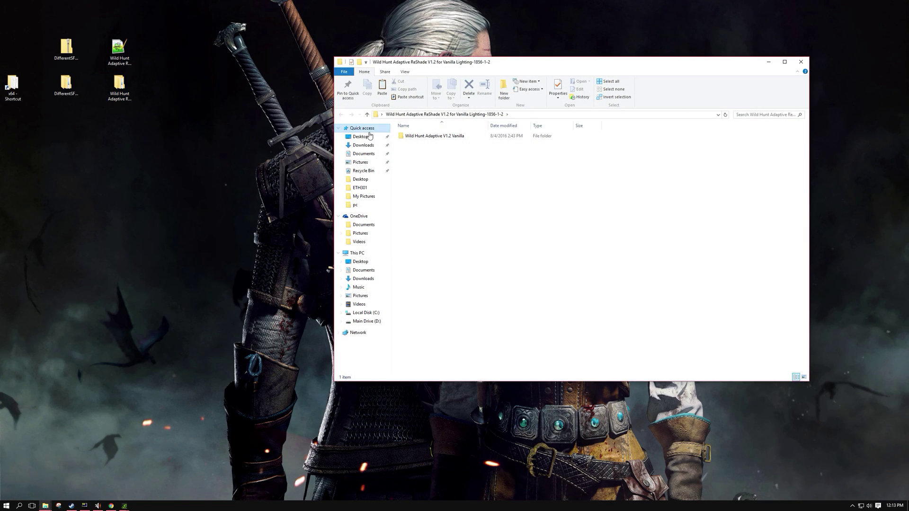
{"action": "left_click", "coordinate": [413, 137]}
{"action": "double_click", "coordinate": [413, 137]}
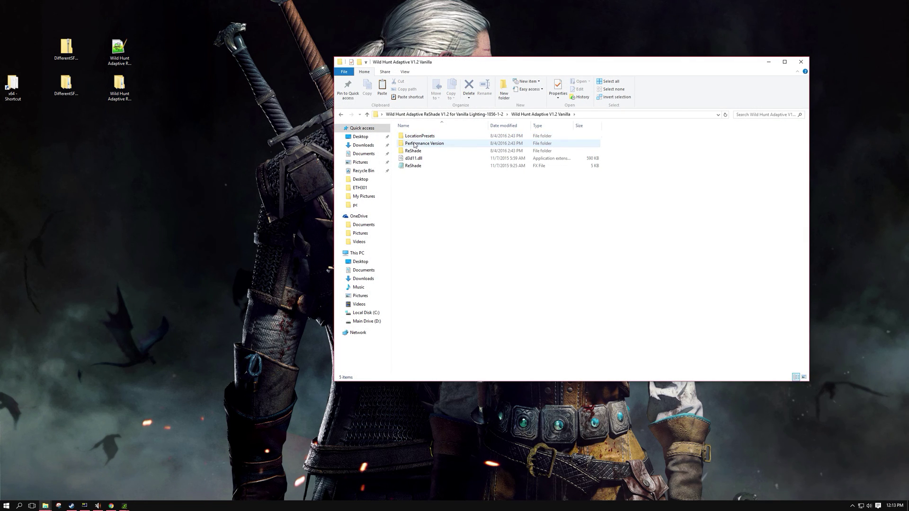
{"action": "left_click", "coordinate": [440, 138]}
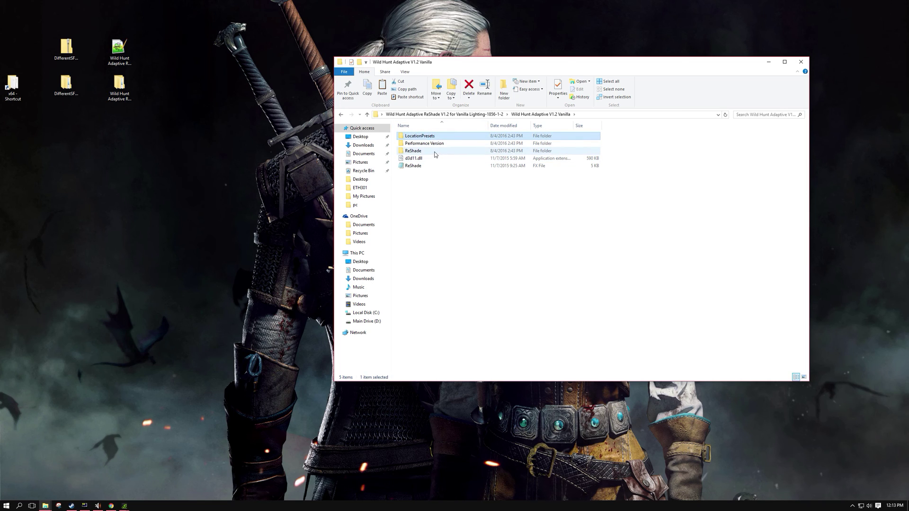
{"action": "left_click", "coordinate": [432, 163], "text": "ctrl"}
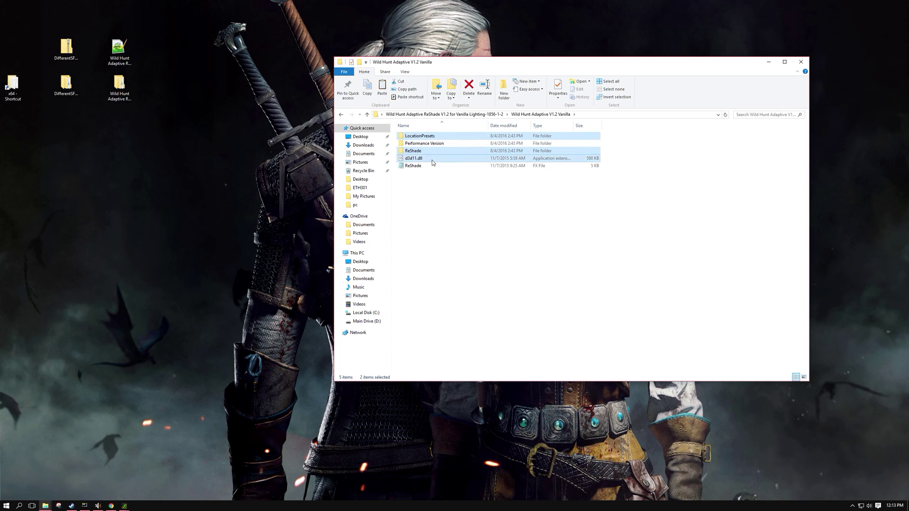
{"action": "left_click", "coordinate": [422, 166], "text": "ctrl"}
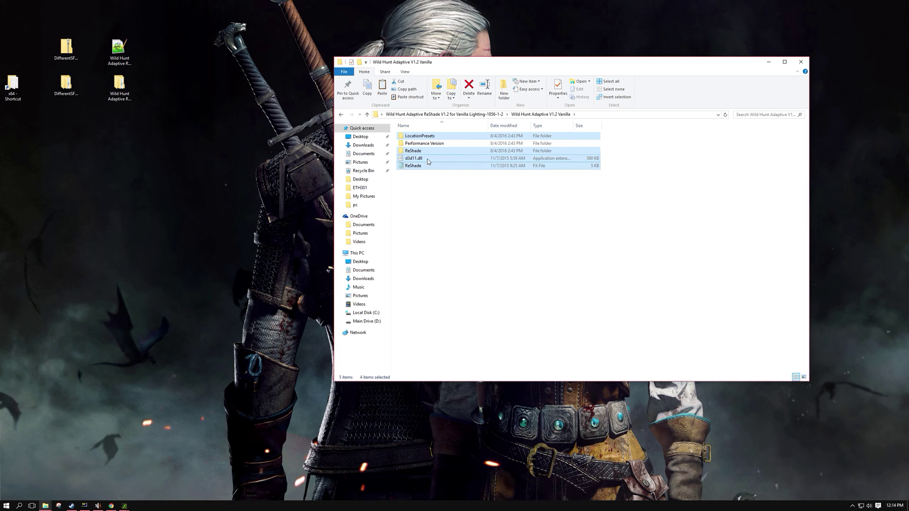
{"action": "right_click", "coordinate": [427, 161]}
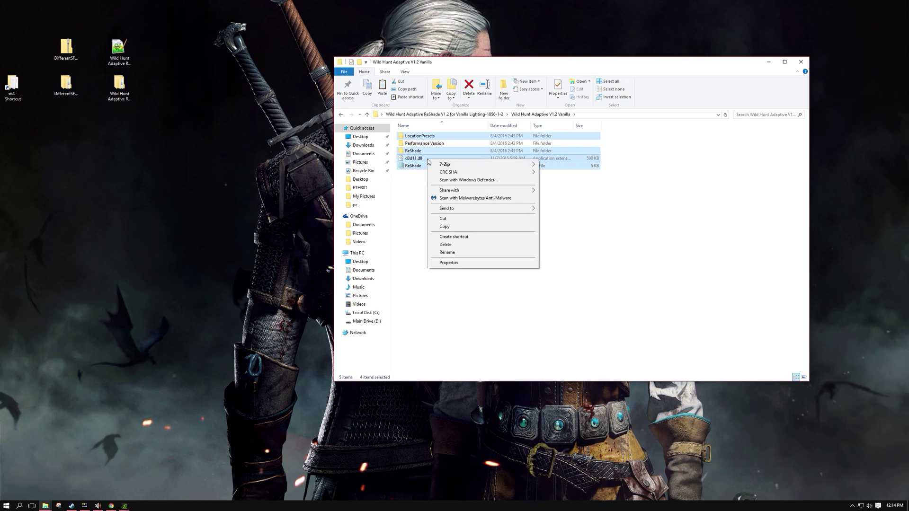
{"action": "left_click", "coordinate": [464, 225]}
{"action": "left_click", "coordinate": [767, 64]}
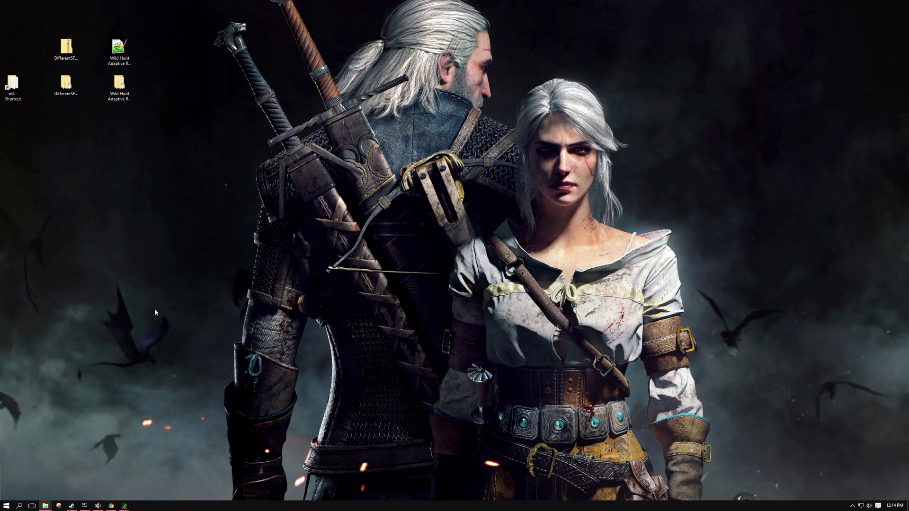
- Paste the four ReShade items into the x64 folder, replacing the existing files
{"action": "mouse_move", "coordinate": [45, 505]}
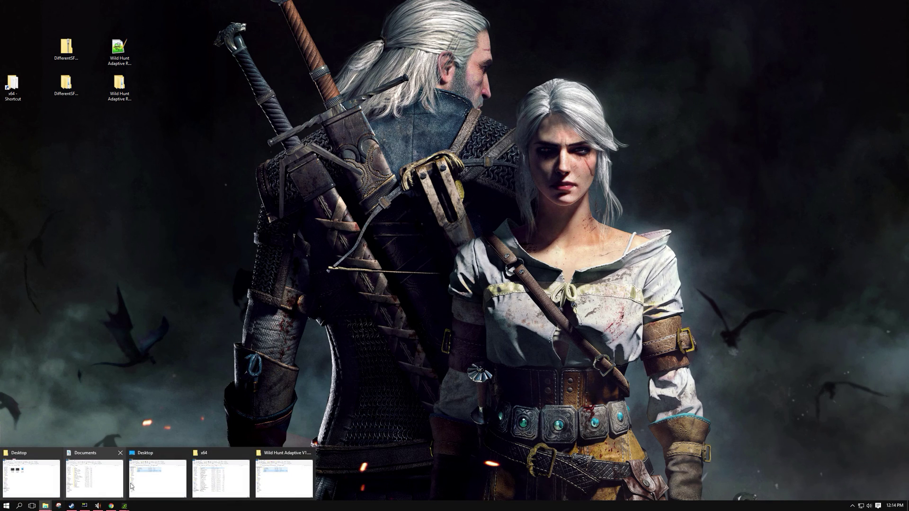
{"action": "left_click", "coordinate": [220, 478]}
{"action": "right_click", "coordinate": [694, 168]}
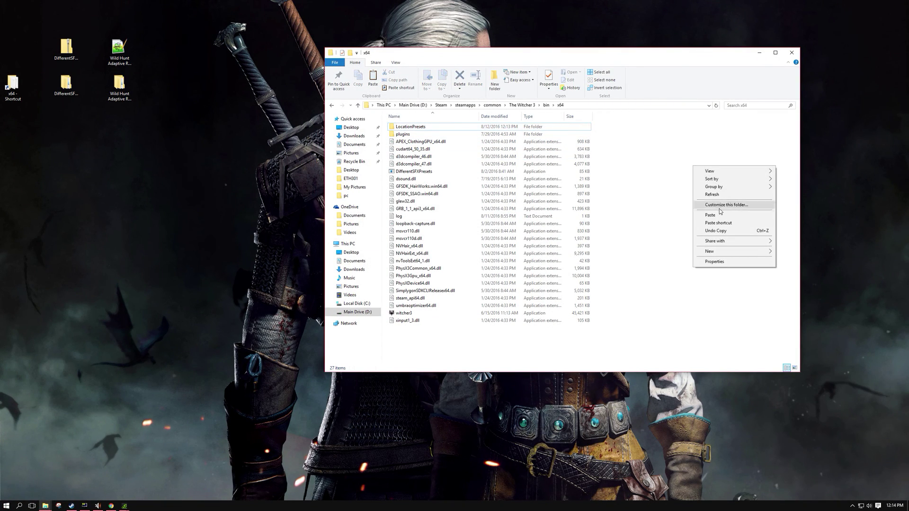
{"action": "left_click", "coordinate": [718, 217]}
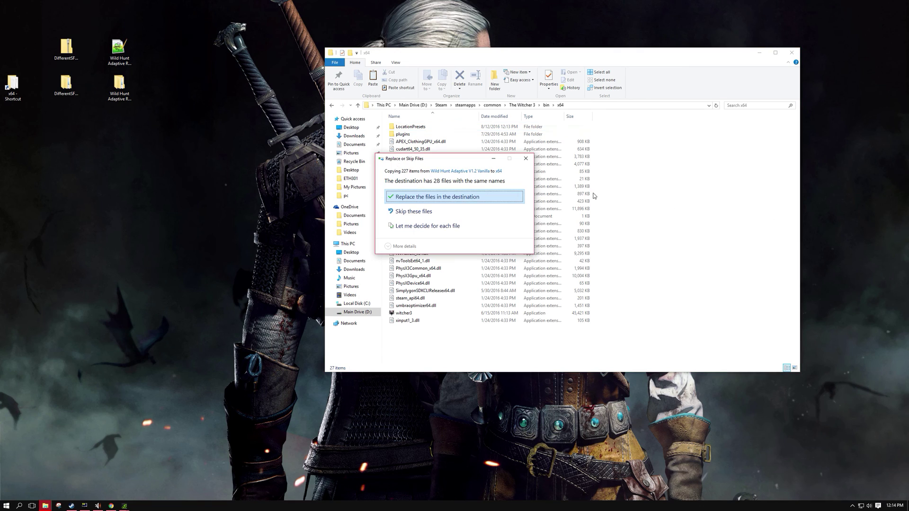
{"action": "left_click", "coordinate": [433, 197]}
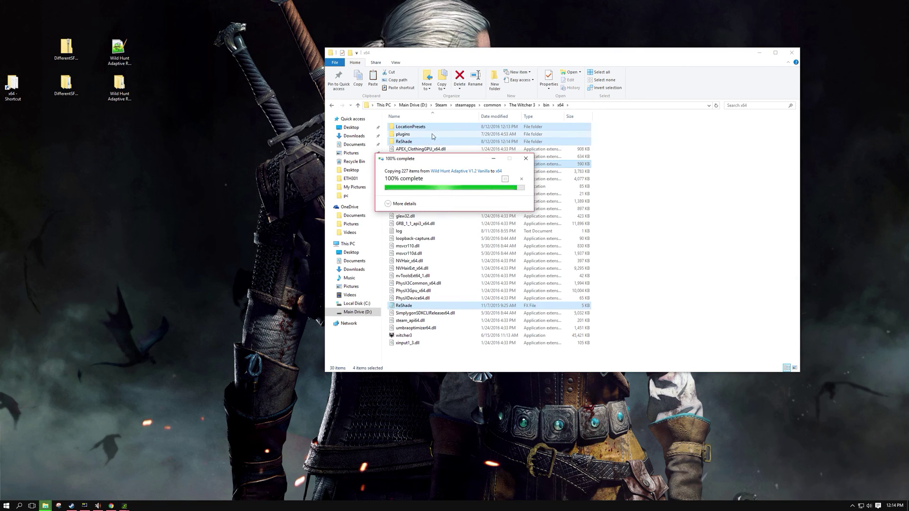
- Inspect LocationPresets\ReShade, its preset_novigrad folder, and the ReShade folder in x64
{"action": "double_click", "coordinate": [411, 127]}
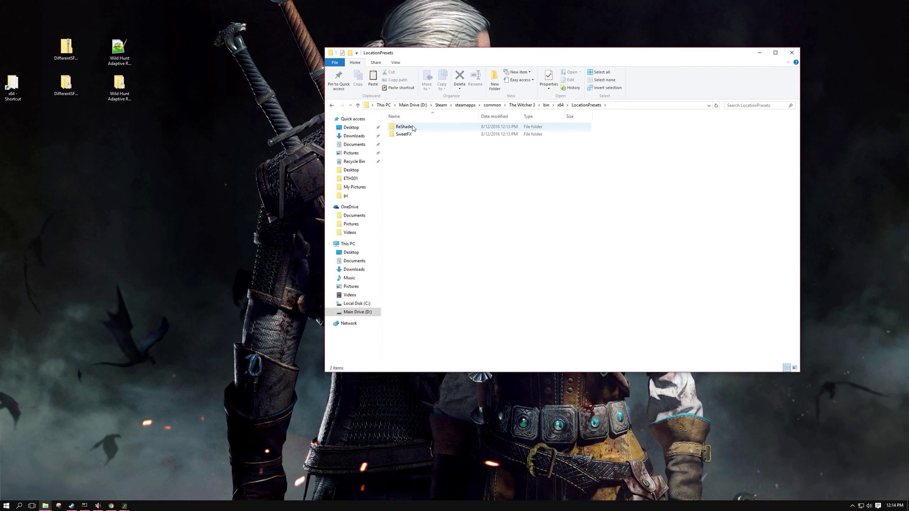
{"action": "double_click", "coordinate": [413, 128]}
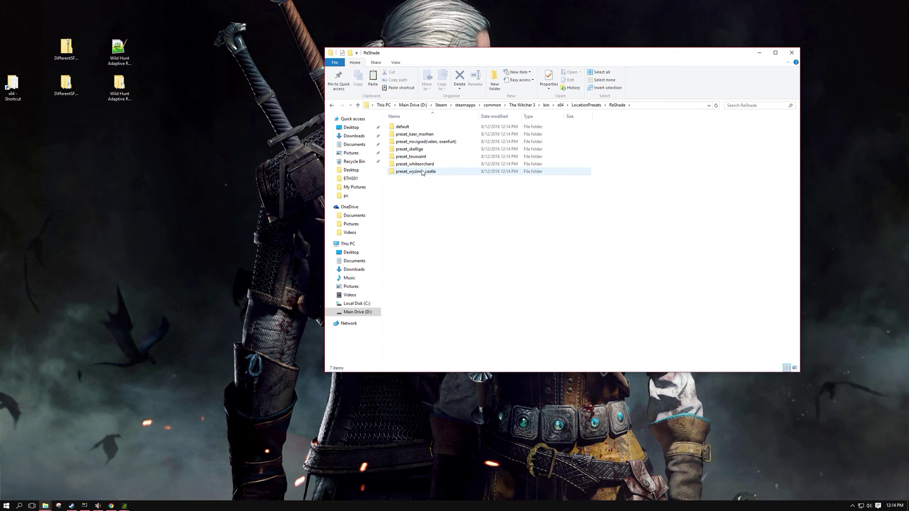
{"action": "left_click", "coordinate": [560, 105]}
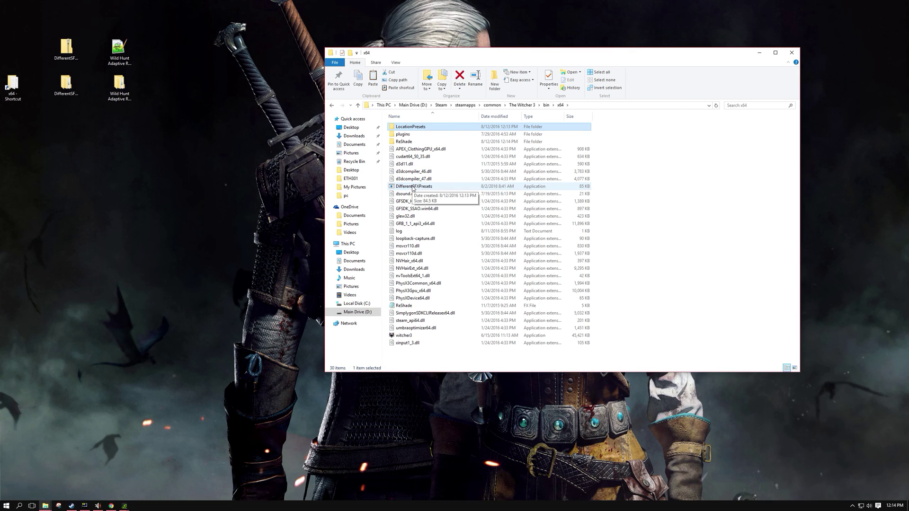
{"action": "double_click", "coordinate": [410, 127]}
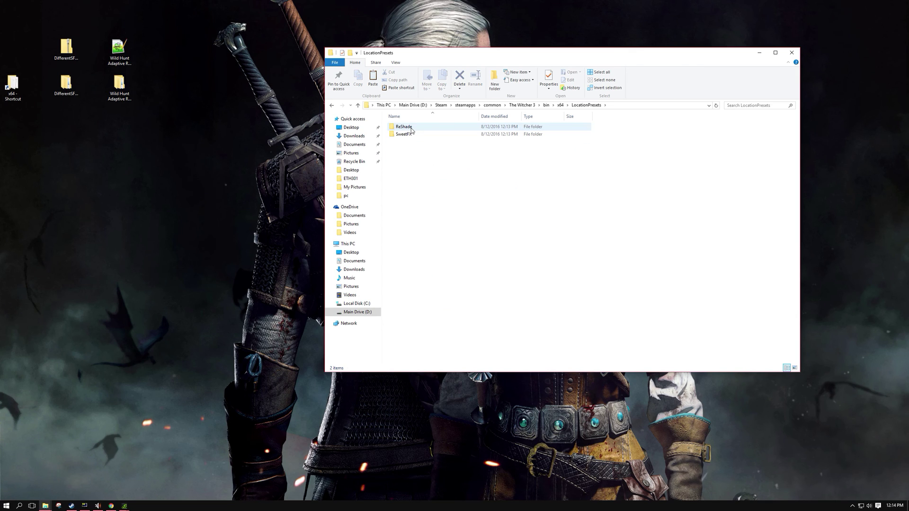
{"action": "double_click", "coordinate": [407, 127]}
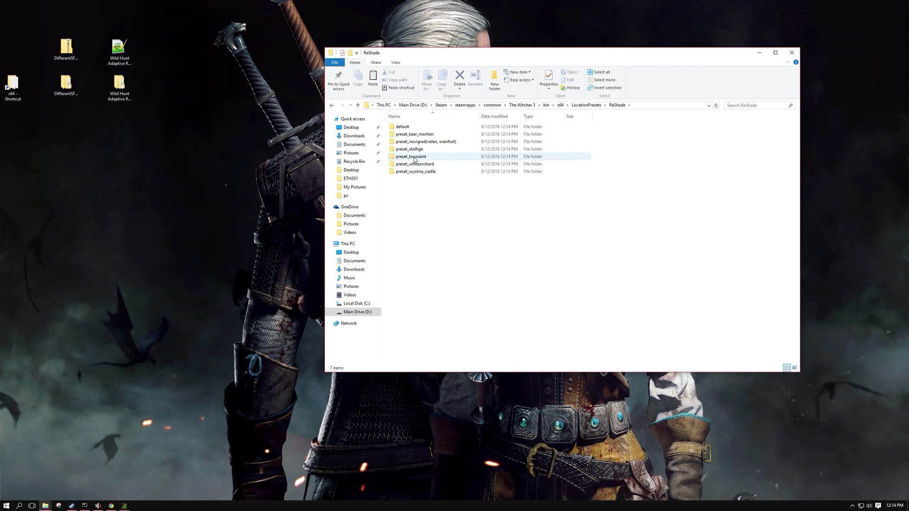
{"action": "double_click", "coordinate": [419, 142]}
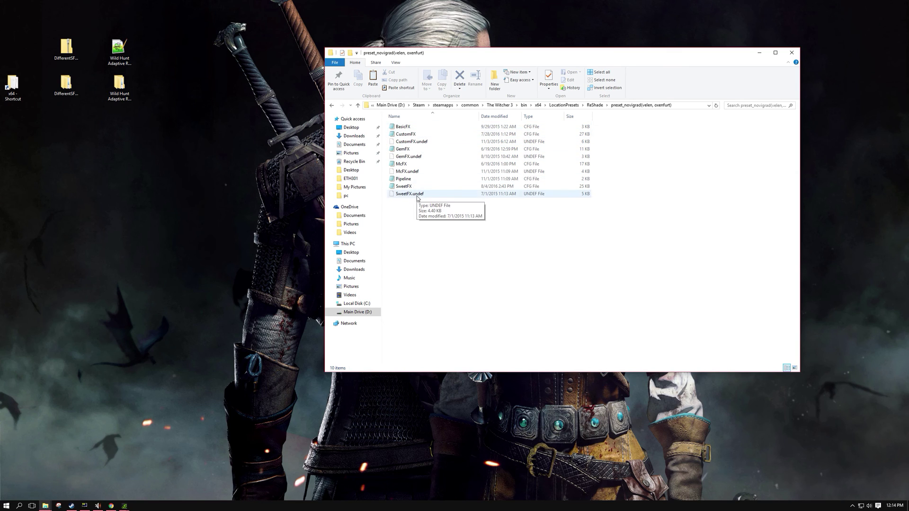
{"action": "key", "text": "BackSpace"}
{"action": "key", "text": "BackSpace"}
{"action": "key", "text": "BackSpace"}
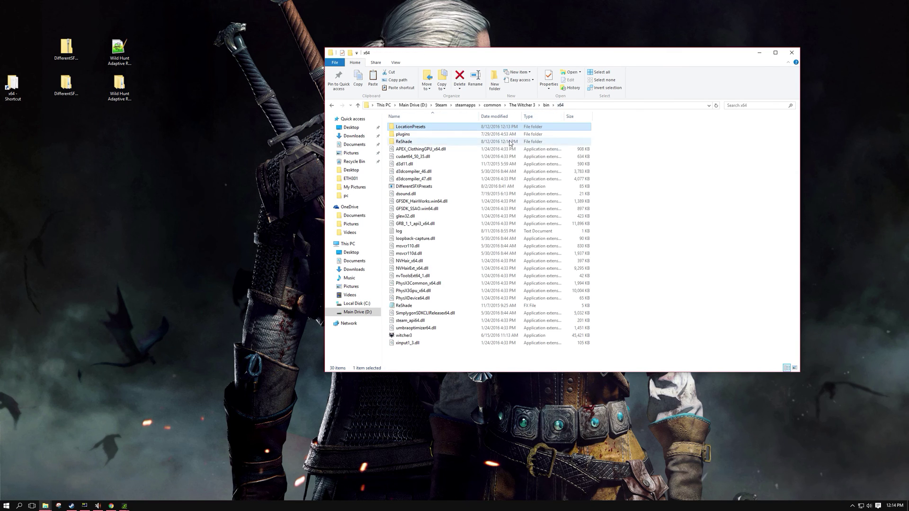
{"action": "double_click", "coordinate": [410, 141]}
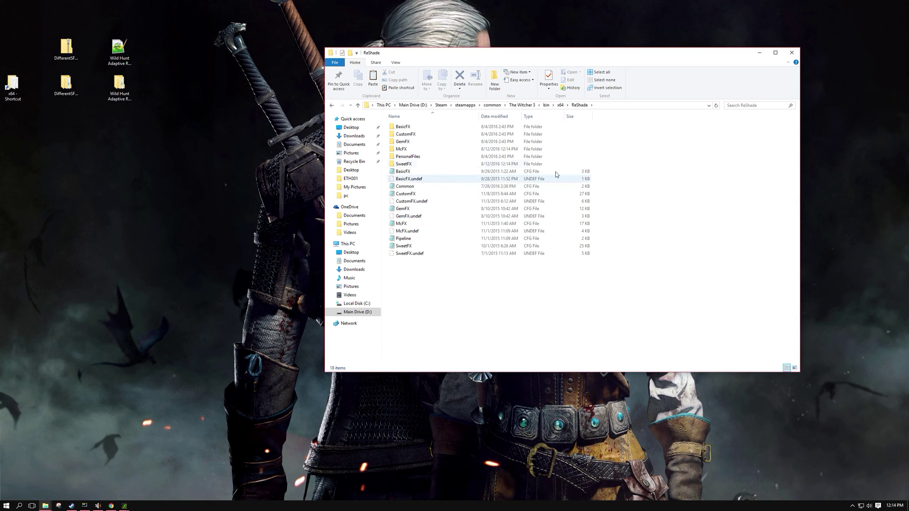
- Go to The Witcher 3\bin\x64 and launch DifferentSFXPresets
{"action": "left_click", "coordinate": [523, 108]}
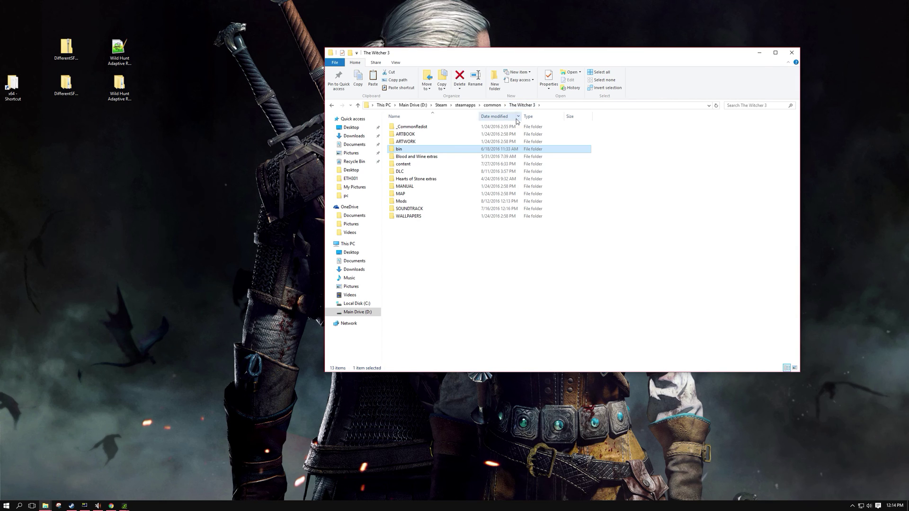
{"action": "double_click", "coordinate": [417, 149]}
{"action": "double_click", "coordinate": [419, 164]}
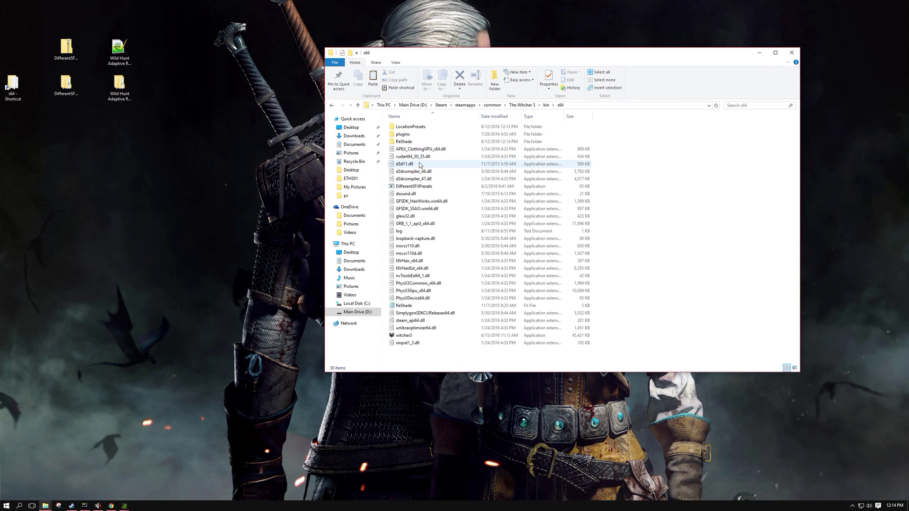
{"action": "double_click", "coordinate": [417, 189]}
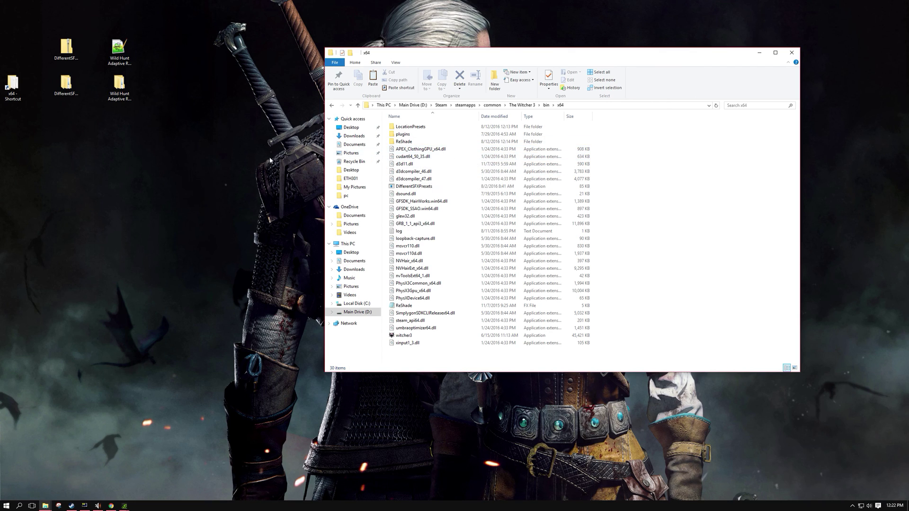
- Copy the LocationPresets folder from Wild Hunt Adaptive V1.2 Vanilla's Performance Version
{"action": "double_click", "coordinate": [119, 84]}
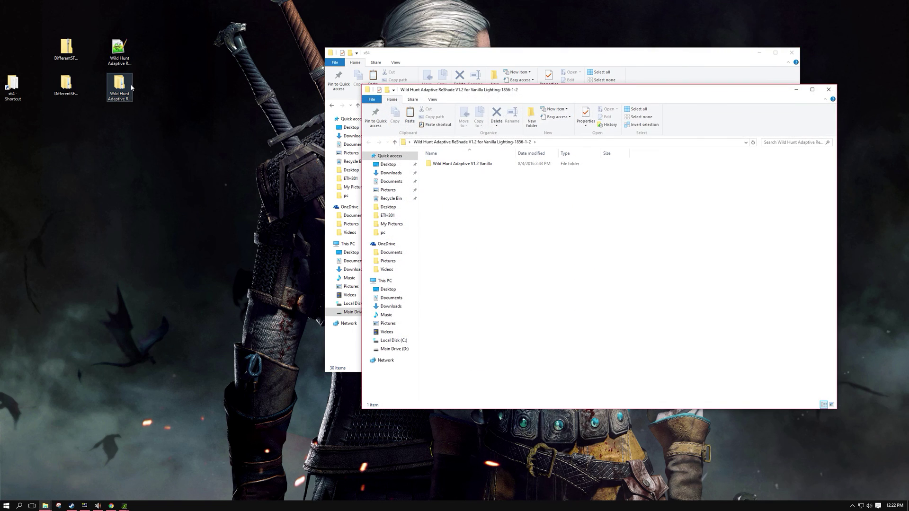
{"action": "double_click", "coordinate": [441, 162]}
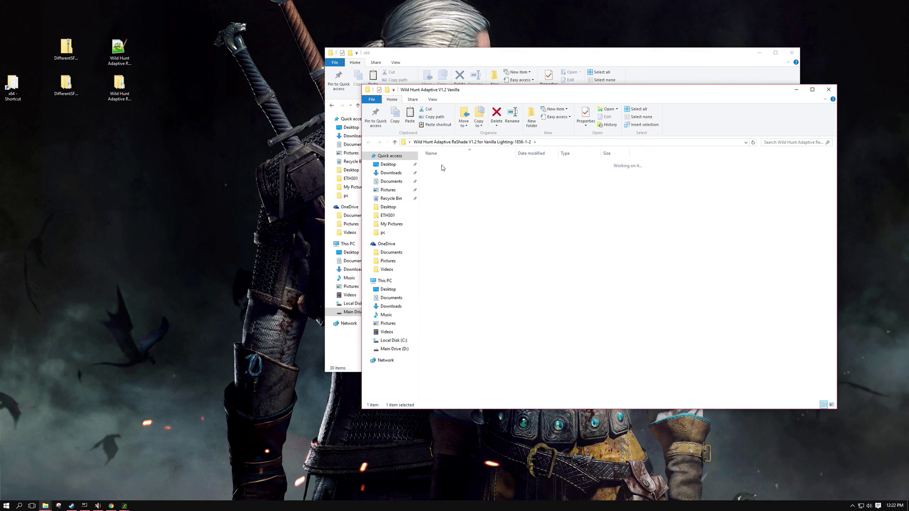
{"action": "double_click", "coordinate": [456, 172]}
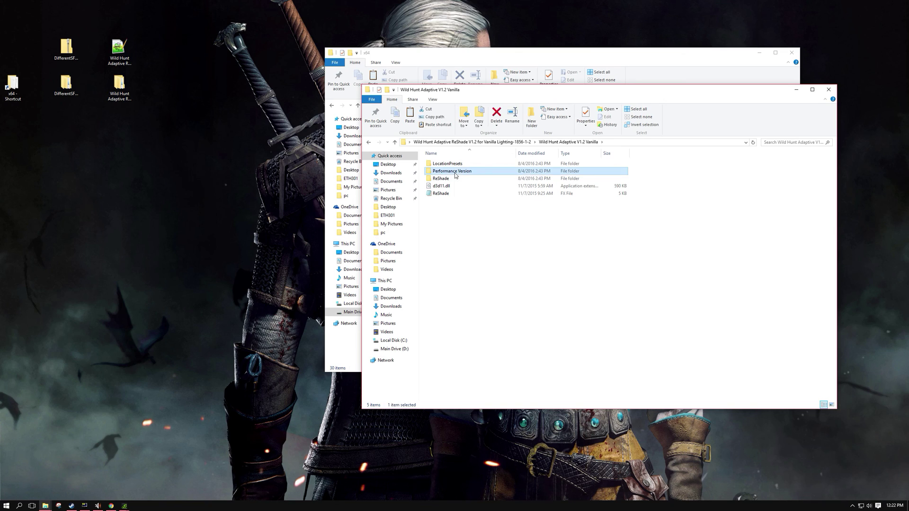
{"action": "left_click", "coordinate": [451, 166]}
{"action": "right_click", "coordinate": [450, 166]}
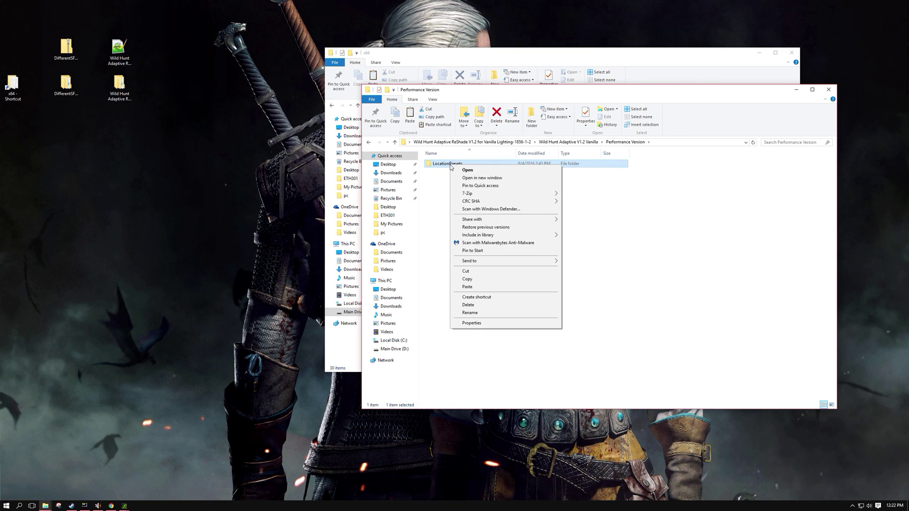
{"action": "left_click", "coordinate": [467, 279]}
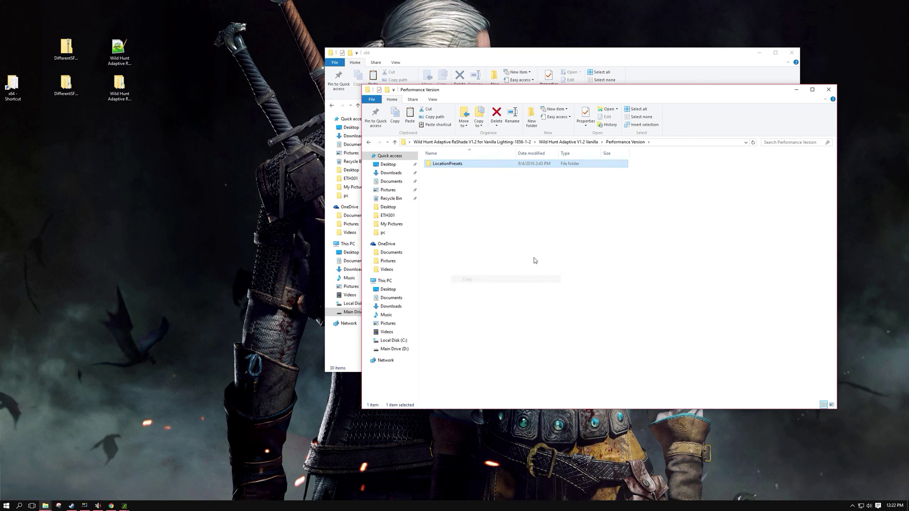
{"action": "left_click", "coordinate": [827, 91]}
- Paste the performance LocationPresets into x64, replacing the existing files
{"action": "right_click", "coordinate": [637, 180]}
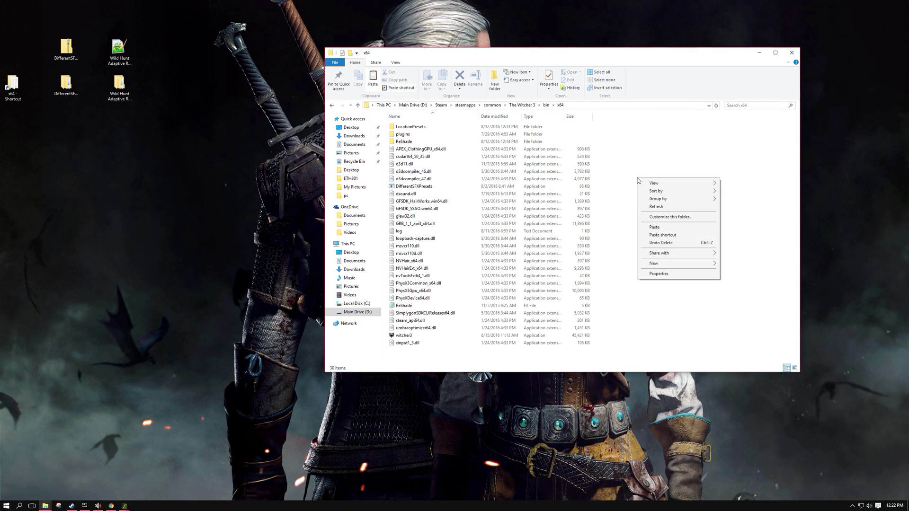
{"action": "left_click", "coordinate": [663, 229]}
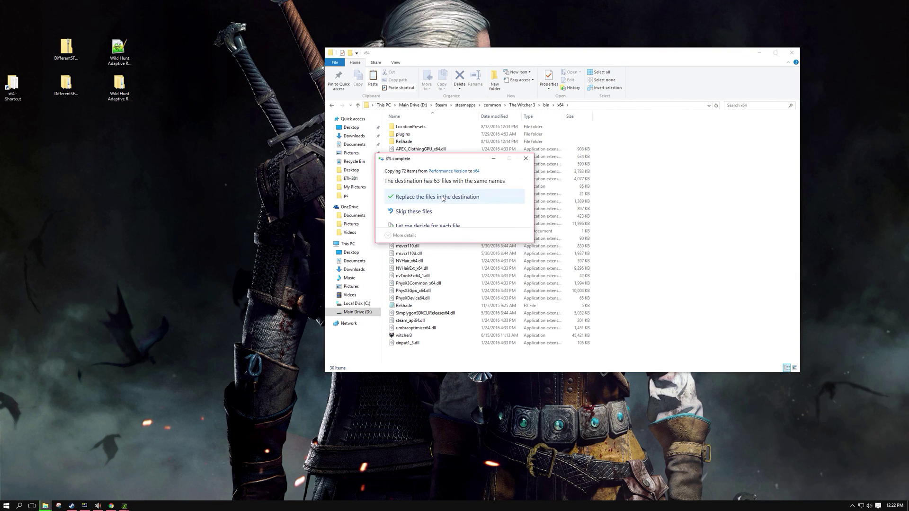
{"action": "left_click", "coordinate": [442, 198]}
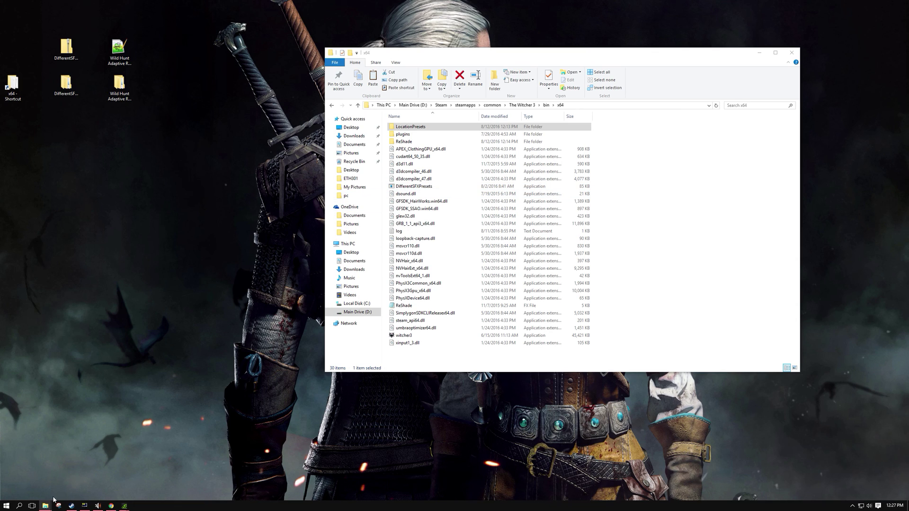
- Check the user settings file's Properties in Documents\The Witcher 3, keeping Read-only unchecked
{"action": "mouse_move", "coordinate": [49, 504]}
{"action": "left_click", "coordinate": [102, 476]}
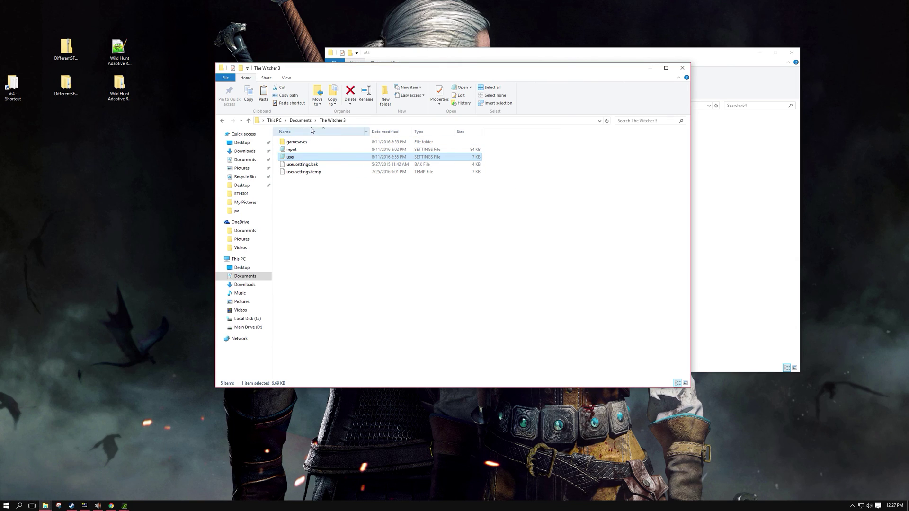
{"action": "right_click", "coordinate": [296, 159]}
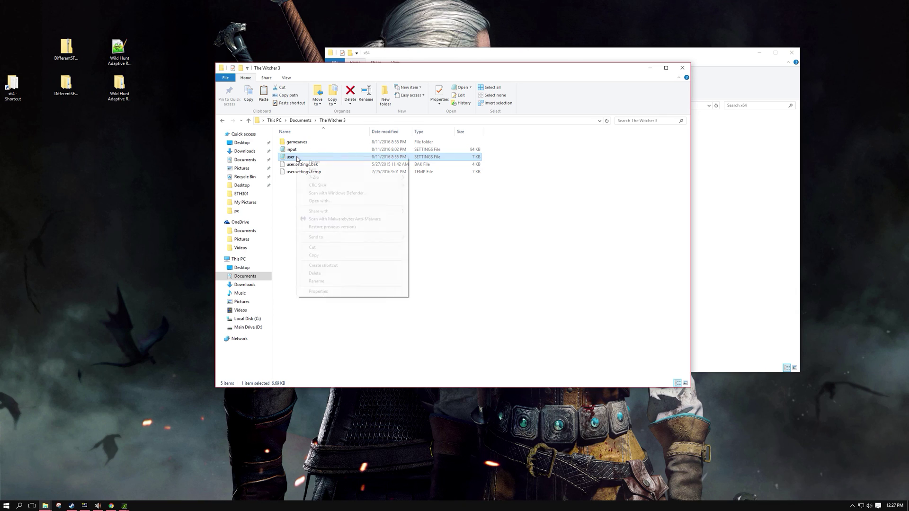
{"action": "left_click", "coordinate": [332, 292]}
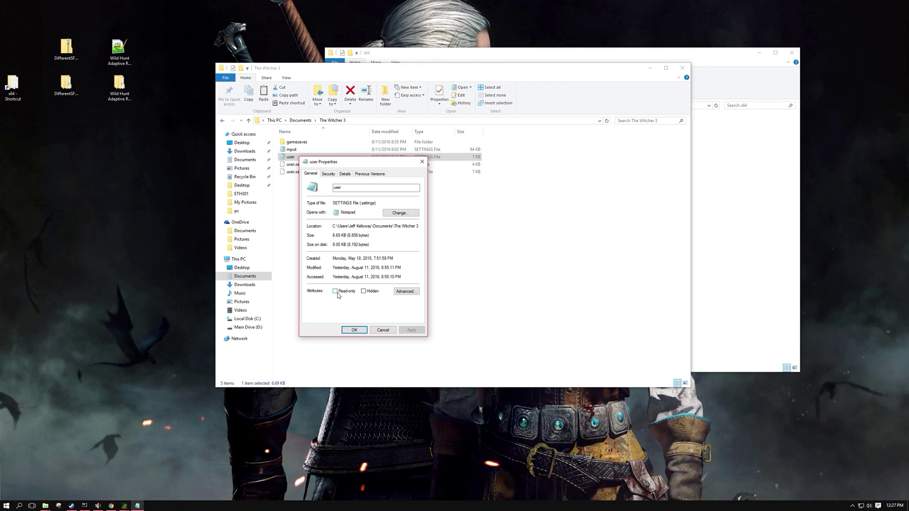
{"action": "left_click", "coordinate": [351, 333]}
- Open user.settings in Notepad, select the four [SFXPresetsHidden] lines, then close Notepad
{"action": "double_click", "coordinate": [314, 158]}
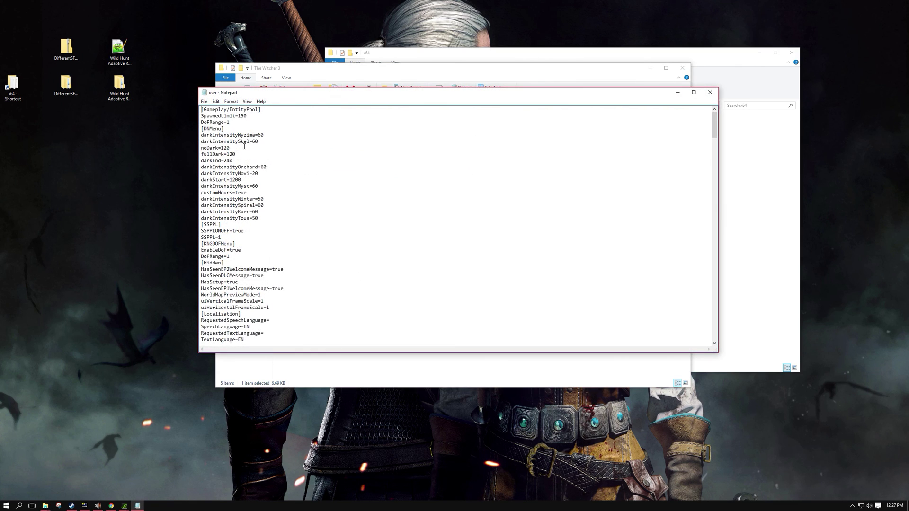
{"action": "scroll", "coordinate": [273, 229], "scroll_direction": "down", "scroll_amount": 15}
{"action": "scroll", "coordinate": [273, 228], "scroll_direction": "down", "scroll_amount": 12}
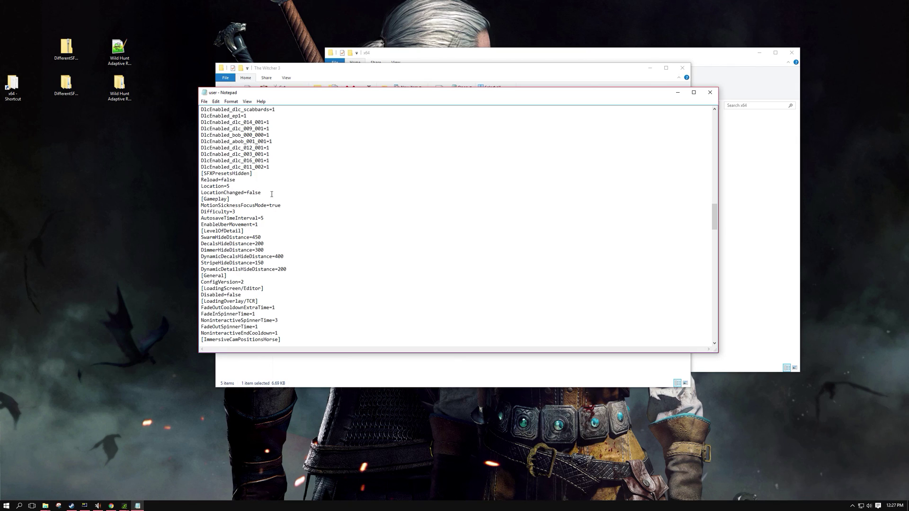
{"action": "left_click_drag", "start_coordinate": [262, 193], "coordinate": [199, 173]}
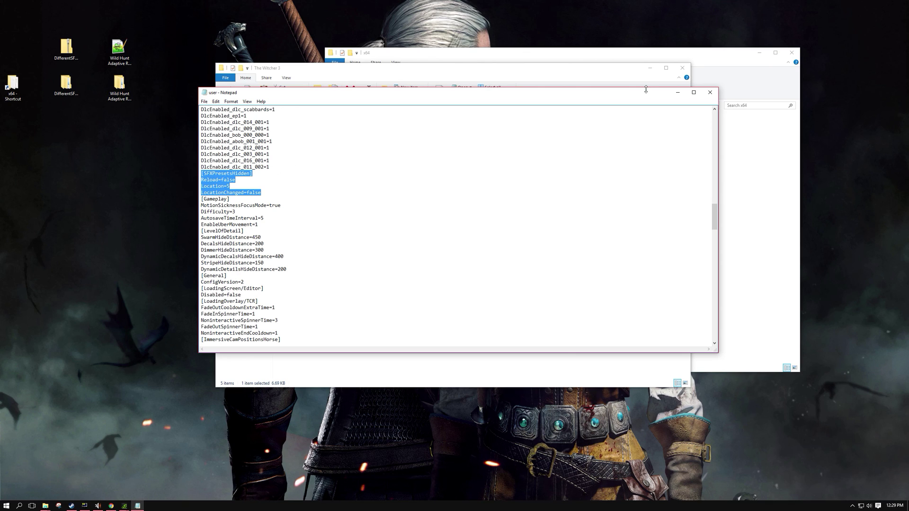
{"action": "left_click", "coordinate": [710, 92]}
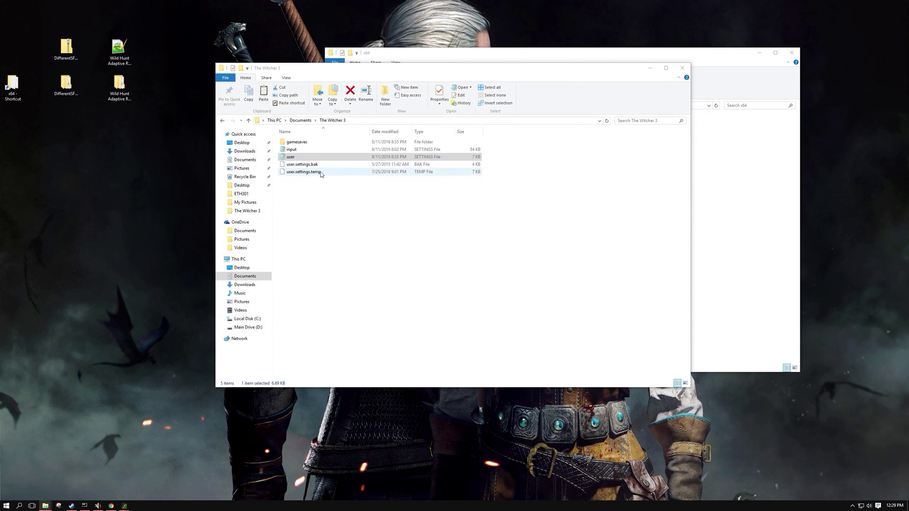
- Show the Different SFX mod page's description and scroll down to its install steps
{"action": "left_click", "coordinate": [111, 506]}
{"action": "left_click", "coordinate": [104, 5]}
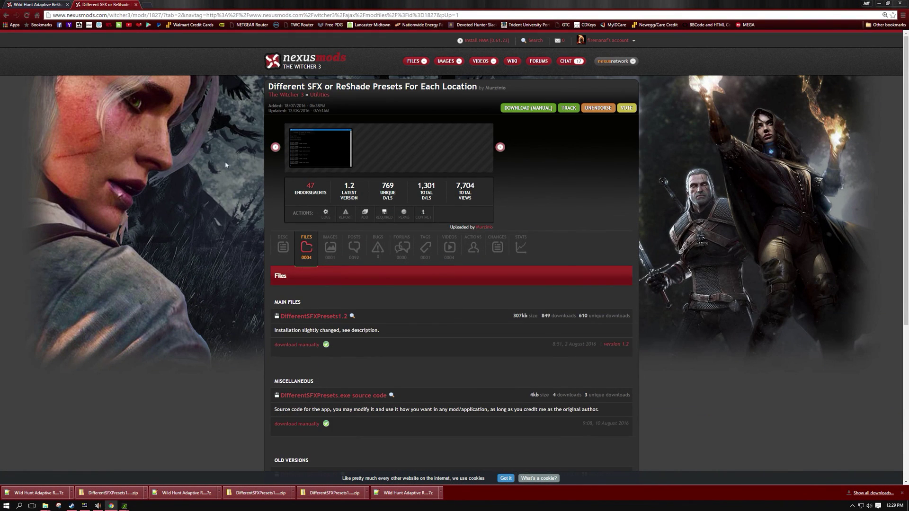
{"action": "left_click", "coordinate": [283, 246]}
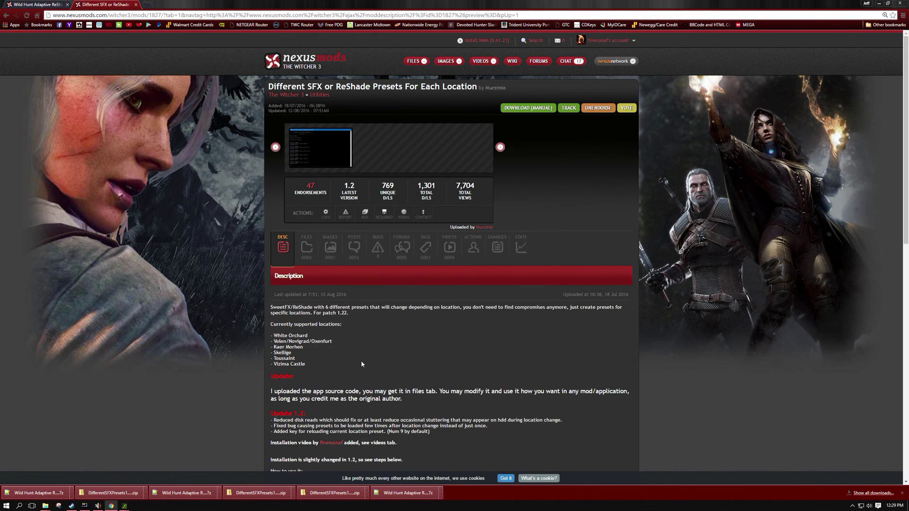
{"action": "scroll", "coordinate": [359, 359], "scroll_direction": "down", "scroll_amount": 1}
{"action": "scroll", "coordinate": [356, 360], "scroll_direction": "down", "scroll_amount": 4}
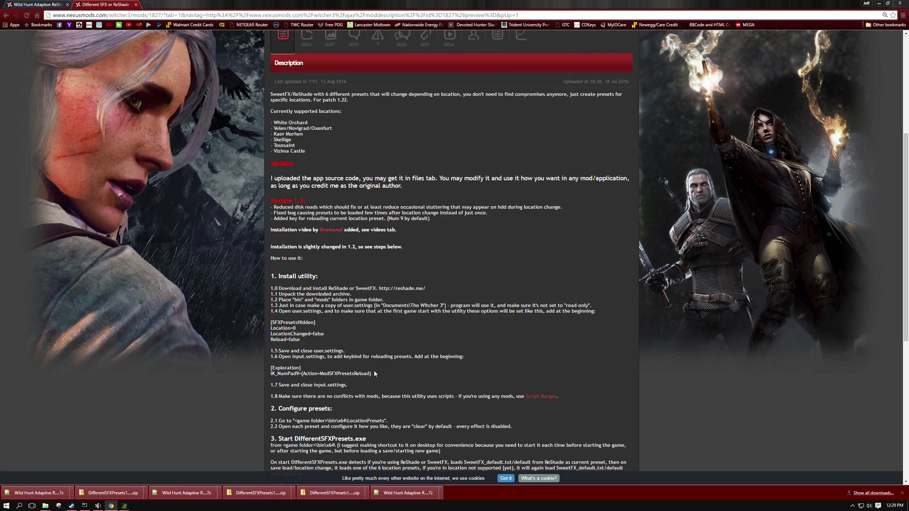
- Copy the IK_NumPad9 reload keybind line, then bring back The Witcher 3 folder window
{"action": "left_click_drag", "start_coordinate": [377, 374], "coordinate": [259, 374]}
{"action": "right_click", "coordinate": [289, 374]}
{"action": "left_click", "coordinate": [298, 383]}
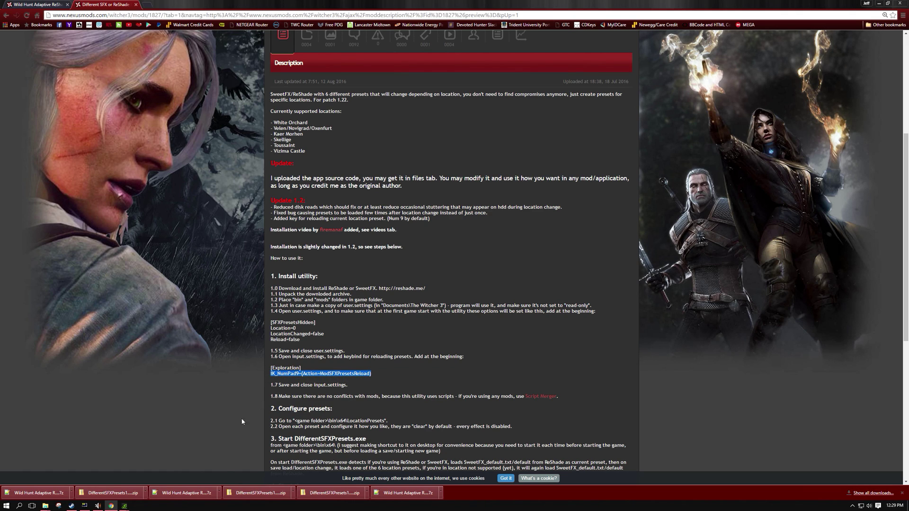
{"action": "left_click", "coordinate": [43, 506]}
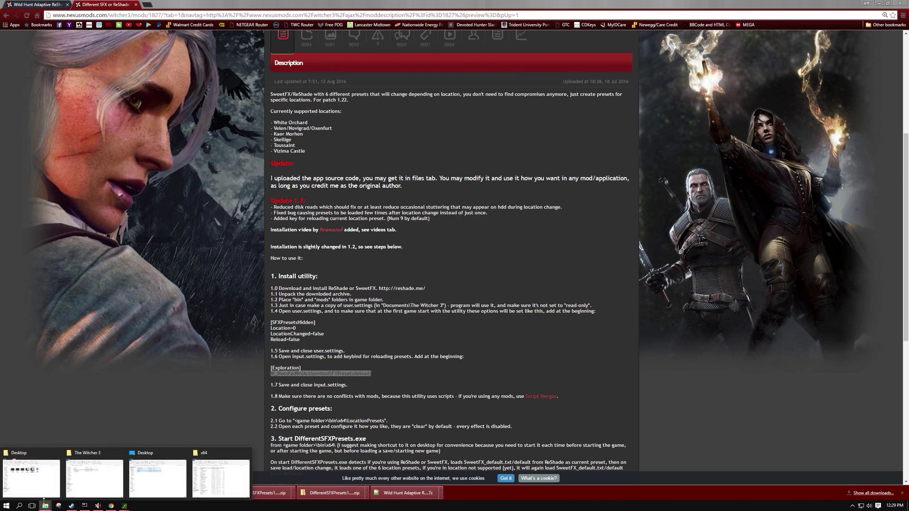
{"action": "left_click", "coordinate": [94, 477]}
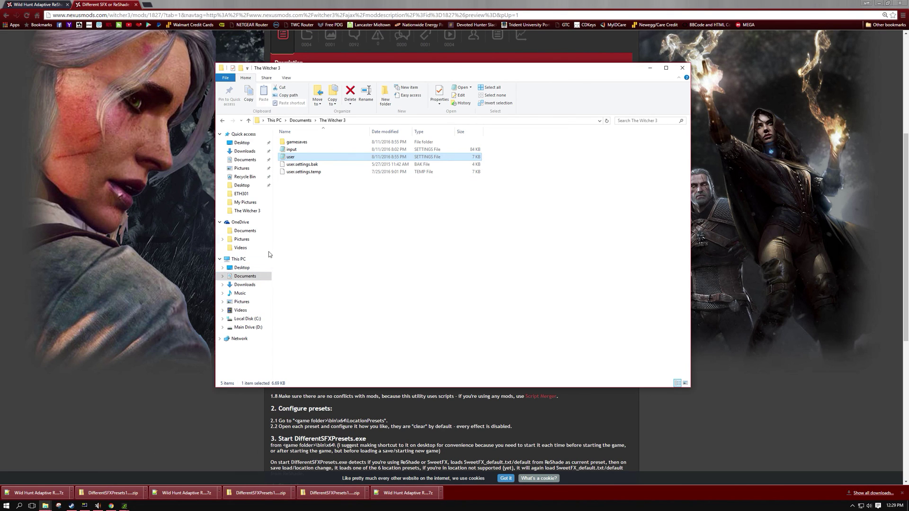
- Open input.settings in Notepad and find the [Exploration] section
{"action": "double_click", "coordinate": [353, 149]}
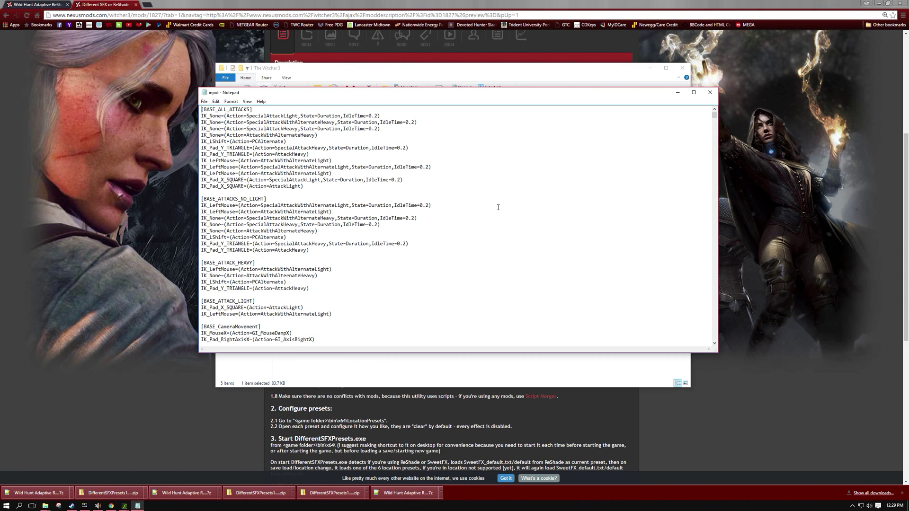
{"action": "key", "text": "ctrl+f"}
{"action": "type", "text": "Ex"}
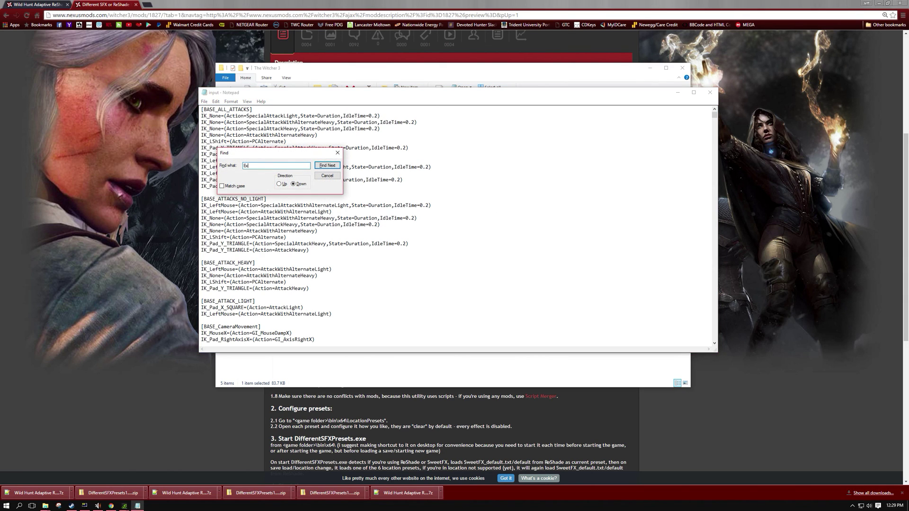
{"action": "type", "text": "ploration"}
{"action": "key", "text": "Return"}
{"action": "key", "text": "Return"}
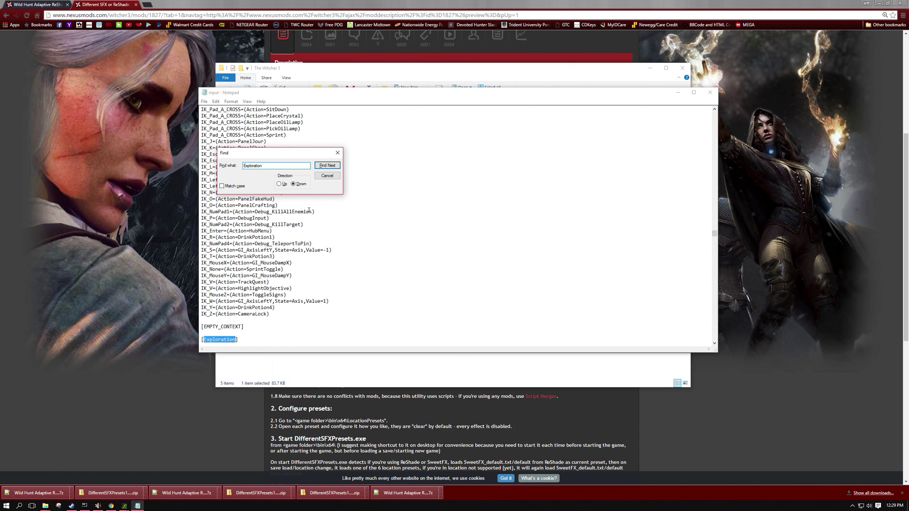
{"action": "left_click", "coordinate": [327, 175]}
{"action": "scroll", "coordinate": [351, 290], "scroll_direction": "down", "scroll_amount": 5}
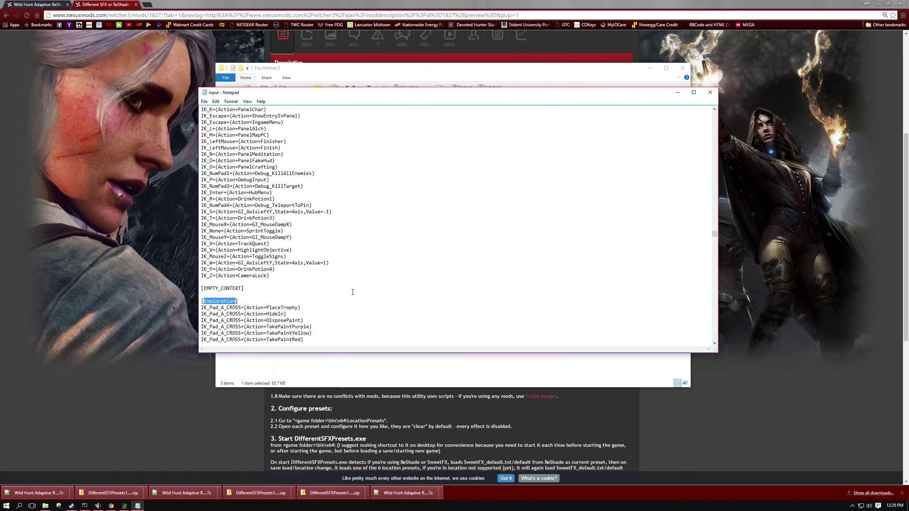
{"action": "scroll", "coordinate": [329, 278], "scroll_direction": "down", "scroll_amount": 3}
- Paste the NumPad9 reload line under [Exploration], delete it again, then save and close the file
{"action": "left_click", "coordinate": [243, 185]}
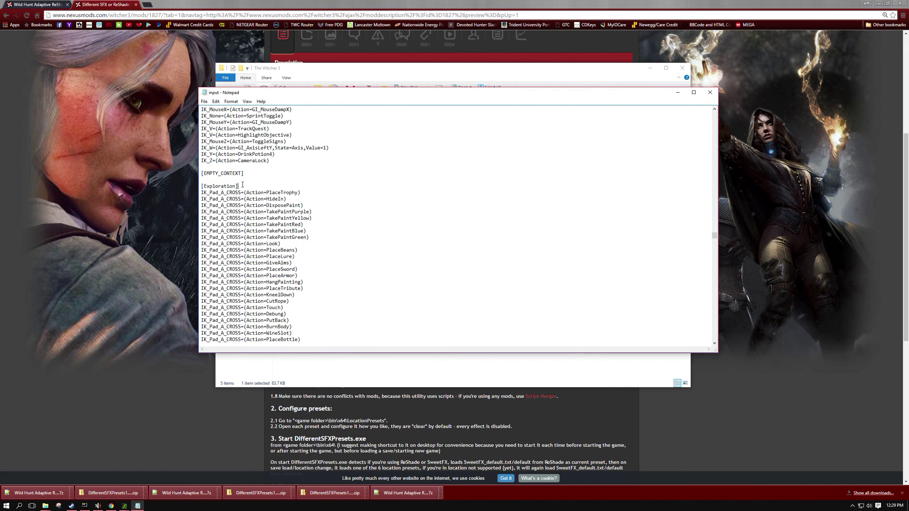
{"action": "key", "text": "Return"}
{"action": "key", "text": "ctrl+v"}
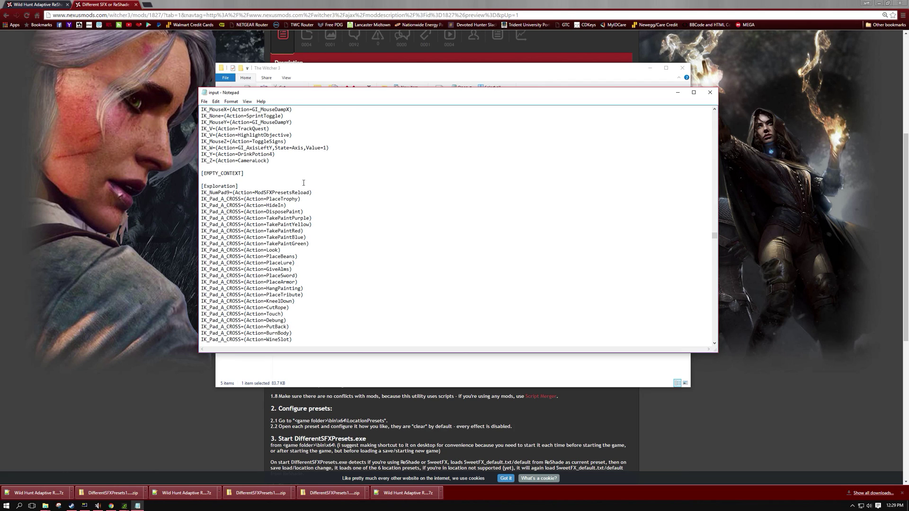
{"action": "left_click", "coordinate": [199, 193], "text": "shift"}
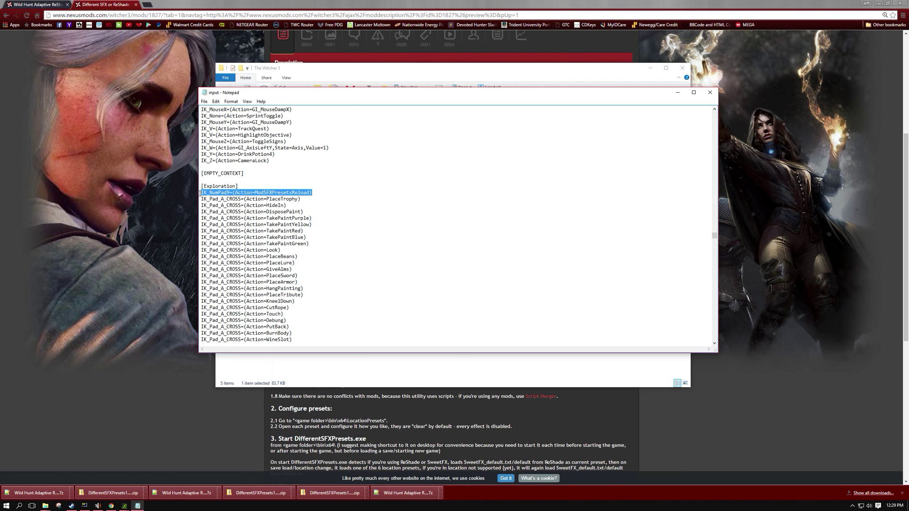
{"action": "key", "text": "BackSpace"}
{"action": "key", "text": "BackSpace"}
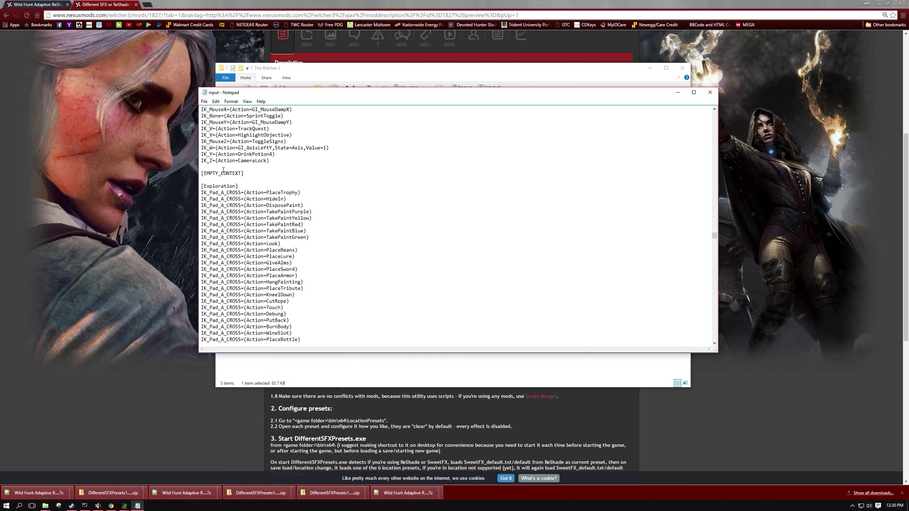
{"action": "left_click", "coordinate": [205, 102]}
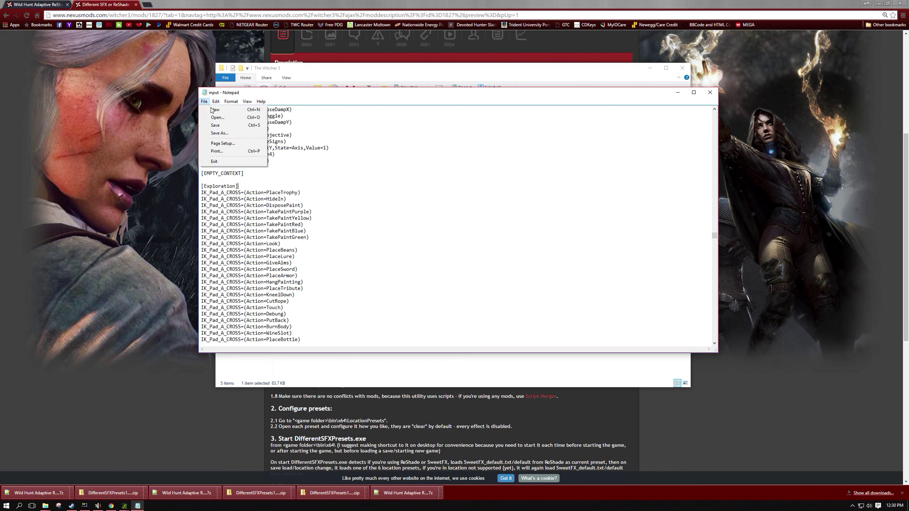
{"action": "left_click", "coordinate": [215, 125]}
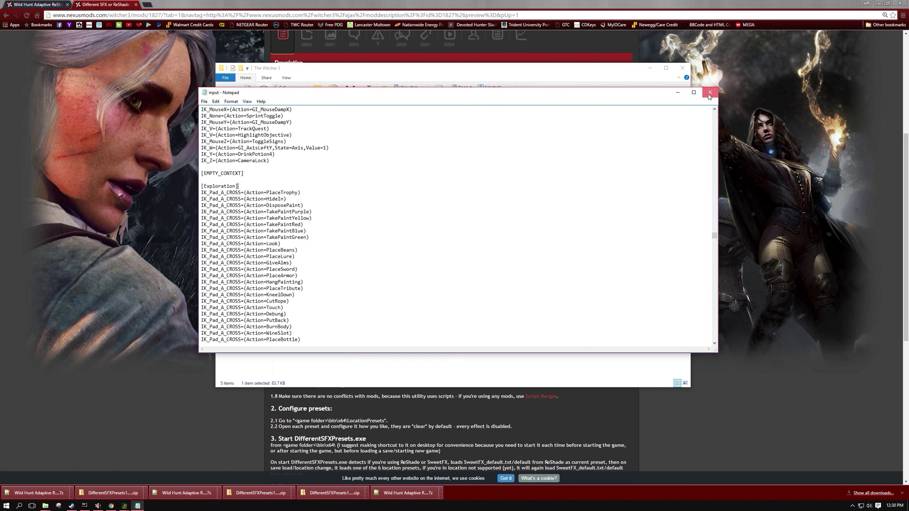
{"action": "left_click", "coordinate": [709, 94]}
- Switch to the bin\x64 folder, launch DifferentSFXPresets, and move its console window lower
{"action": "left_click", "coordinate": [650, 68]}
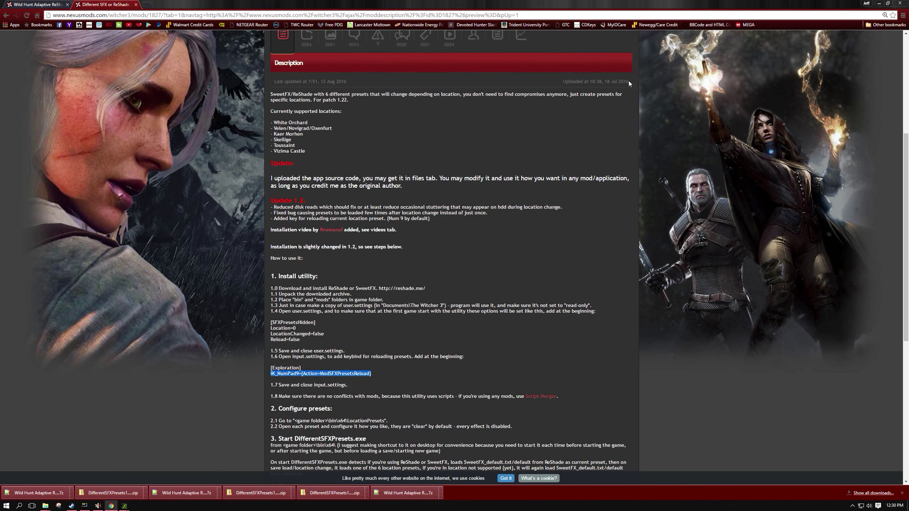
{"action": "left_click", "coordinate": [45, 505]}
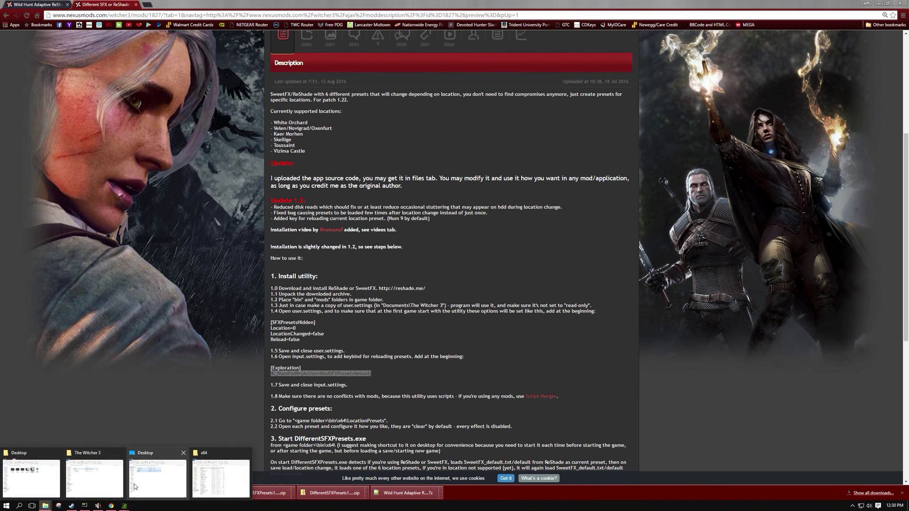
{"action": "left_click", "coordinate": [198, 470]}
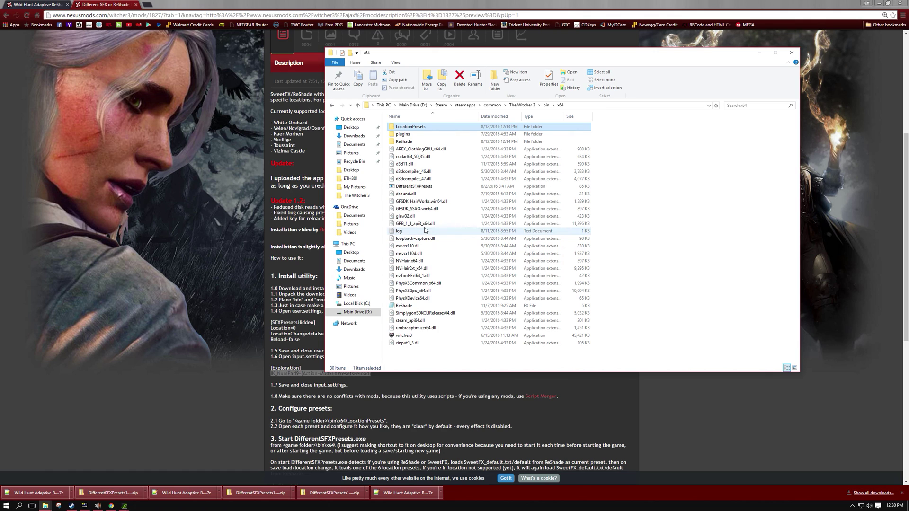
{"action": "double_click", "coordinate": [411, 186]}
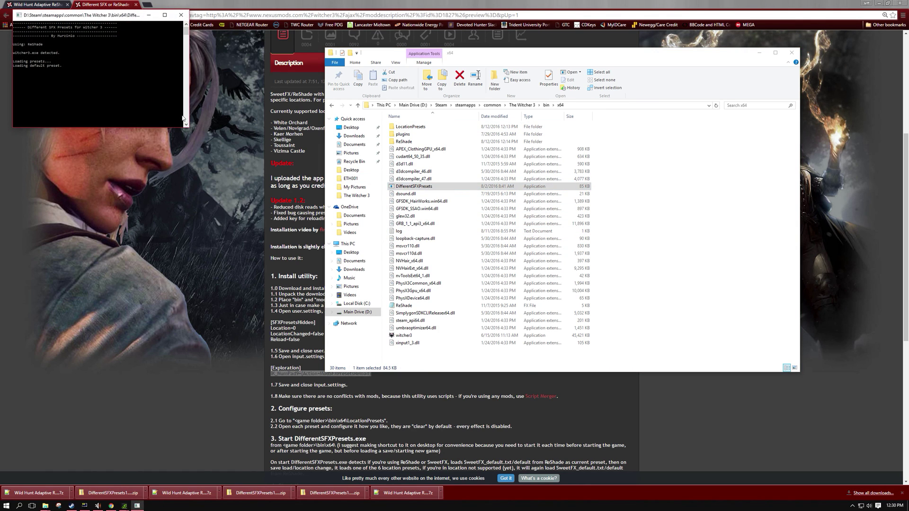
{"action": "left_click_drag", "start_coordinate": [133, 19], "coordinate": [225, 152]}
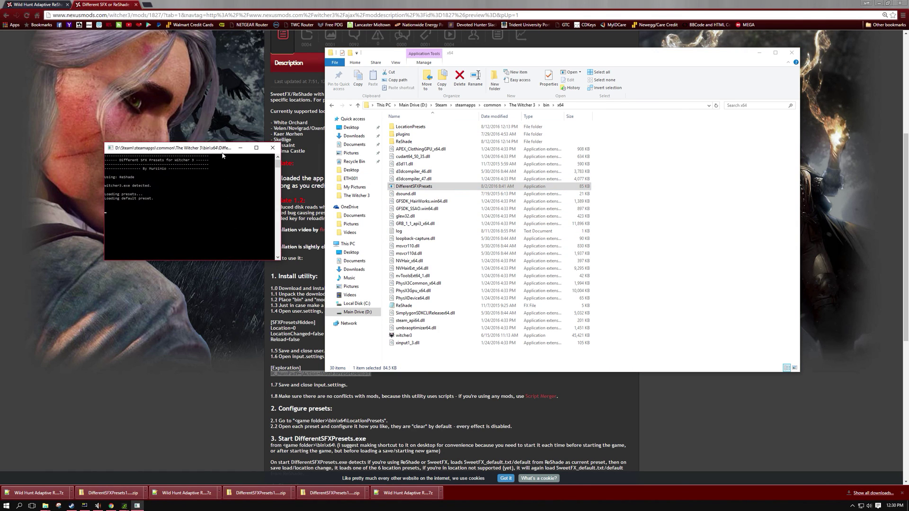